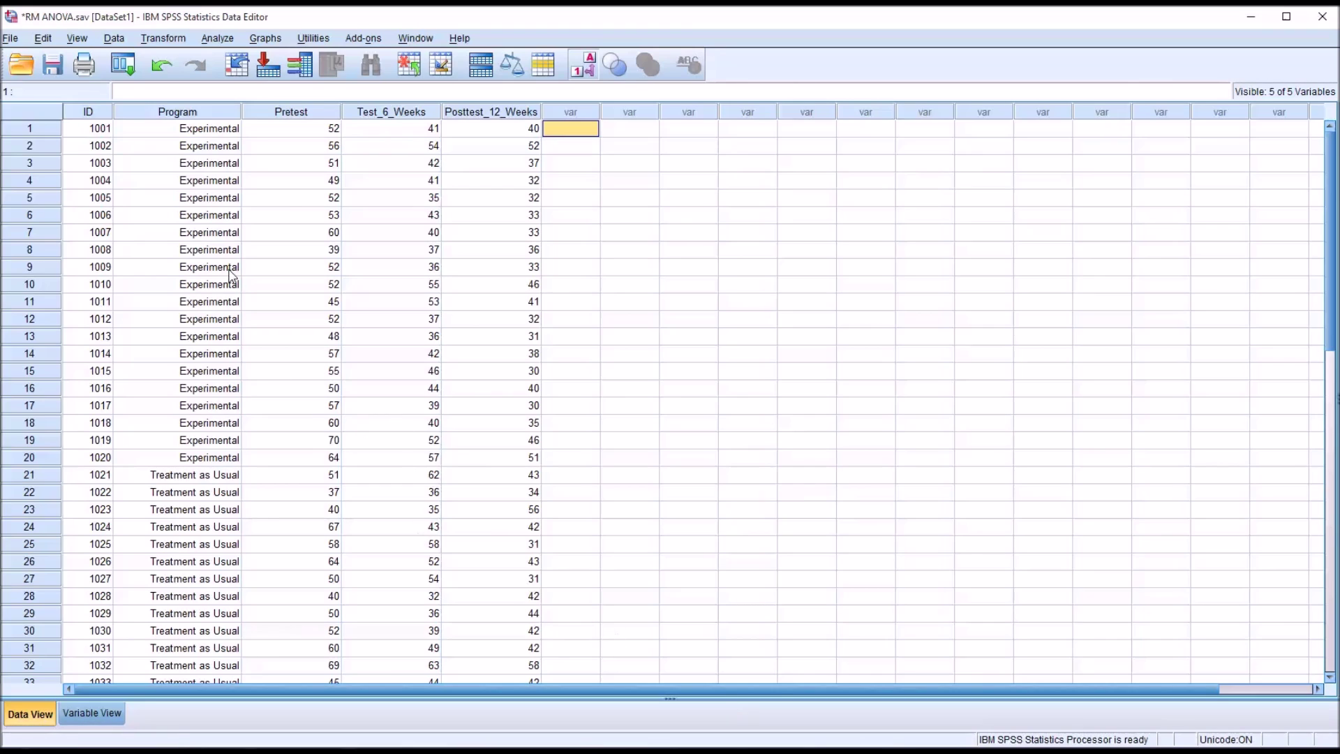
Step: Select the ID column to inspect participant IDs, then clear the selection
left_click(88, 113)
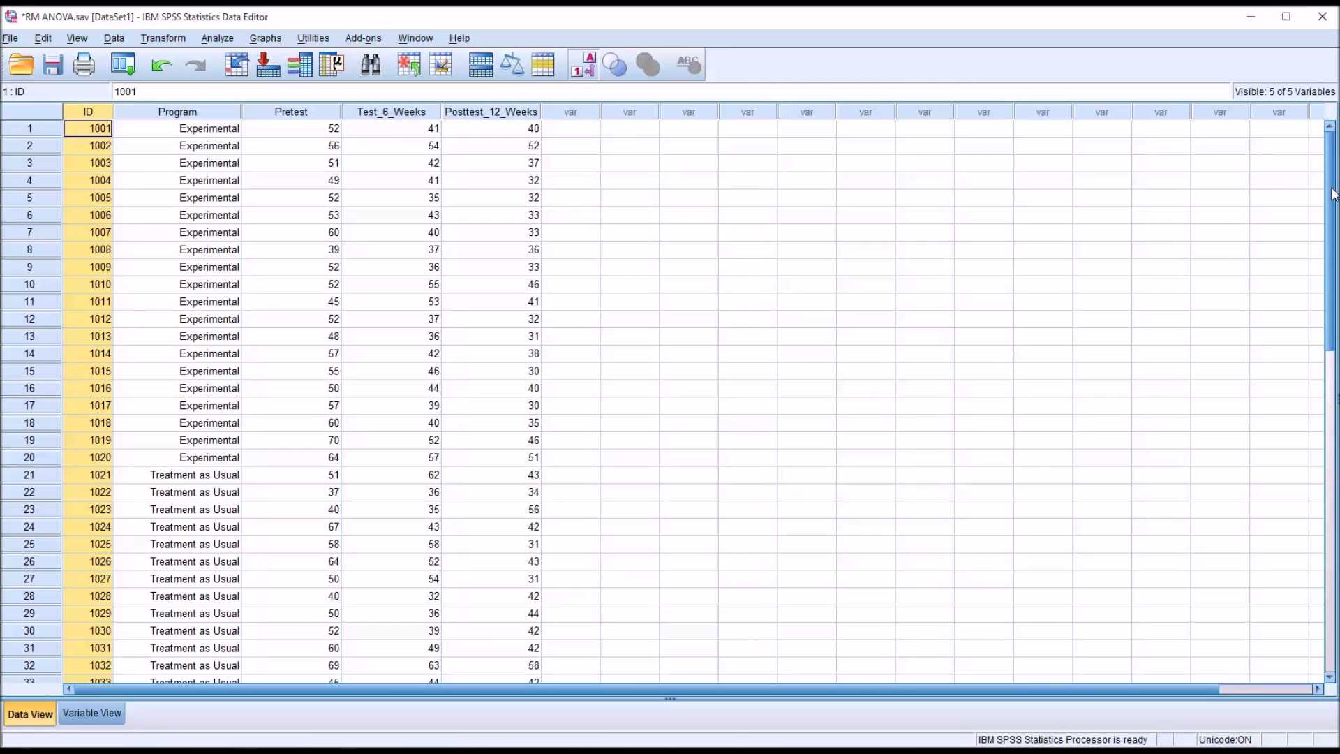
left_click_drag(1331, 194, 1329, 256)
scroll(1328, 256, "up", 3)
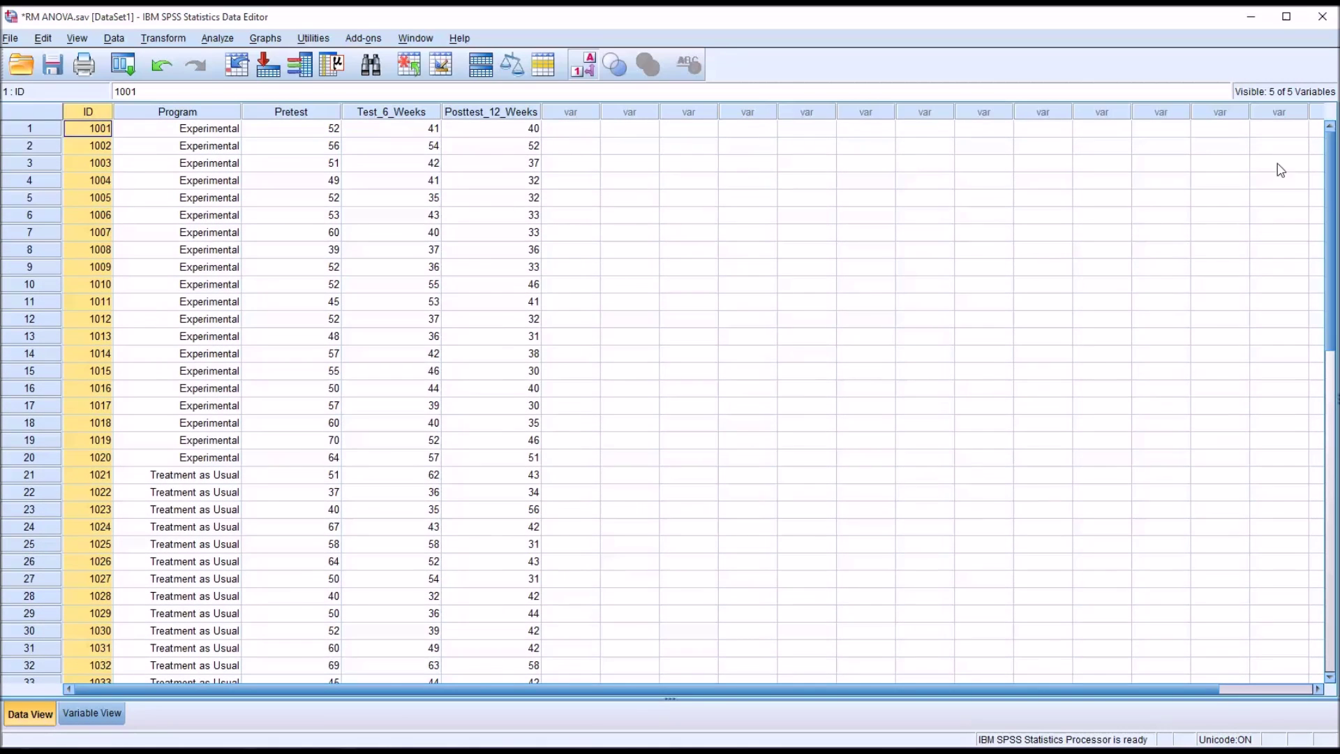
left_click(90, 134)
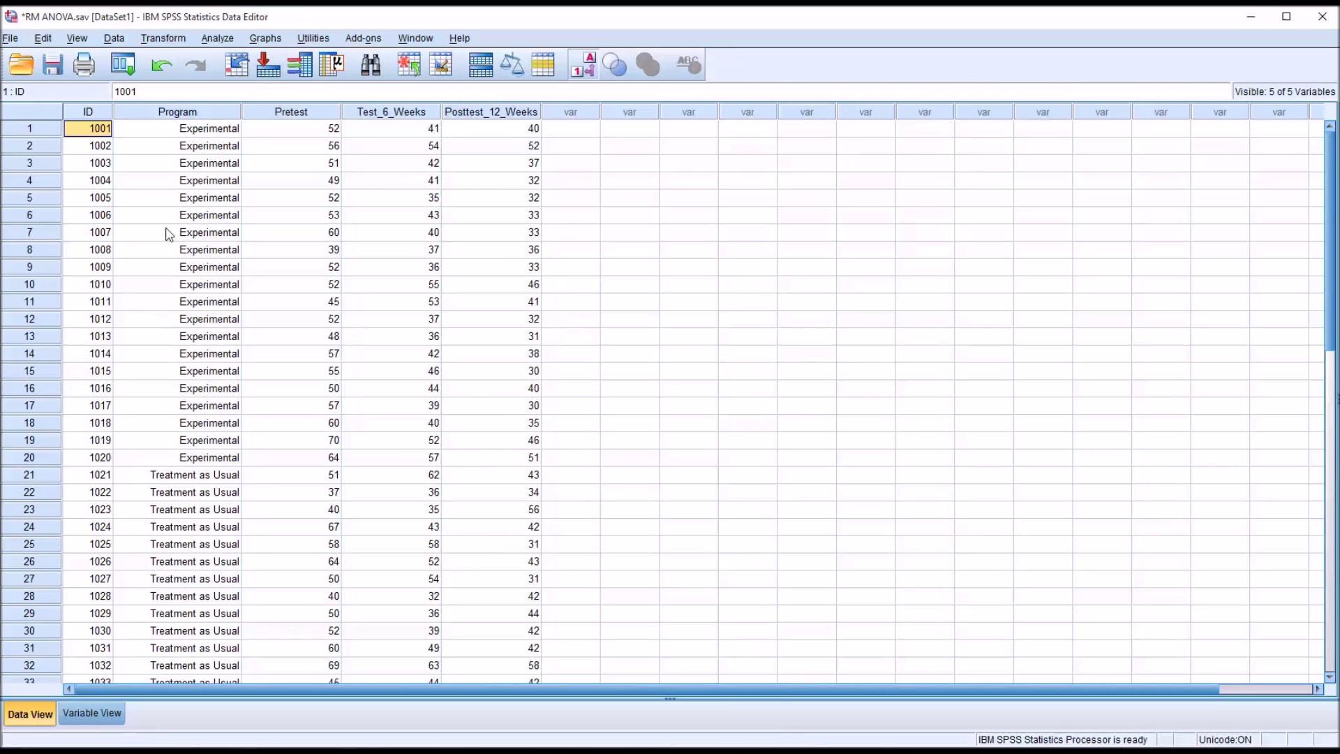
Step: Inspect the Program column, including the first Treatment as Usual case
left_click(178, 113)
left_click(154, 132)
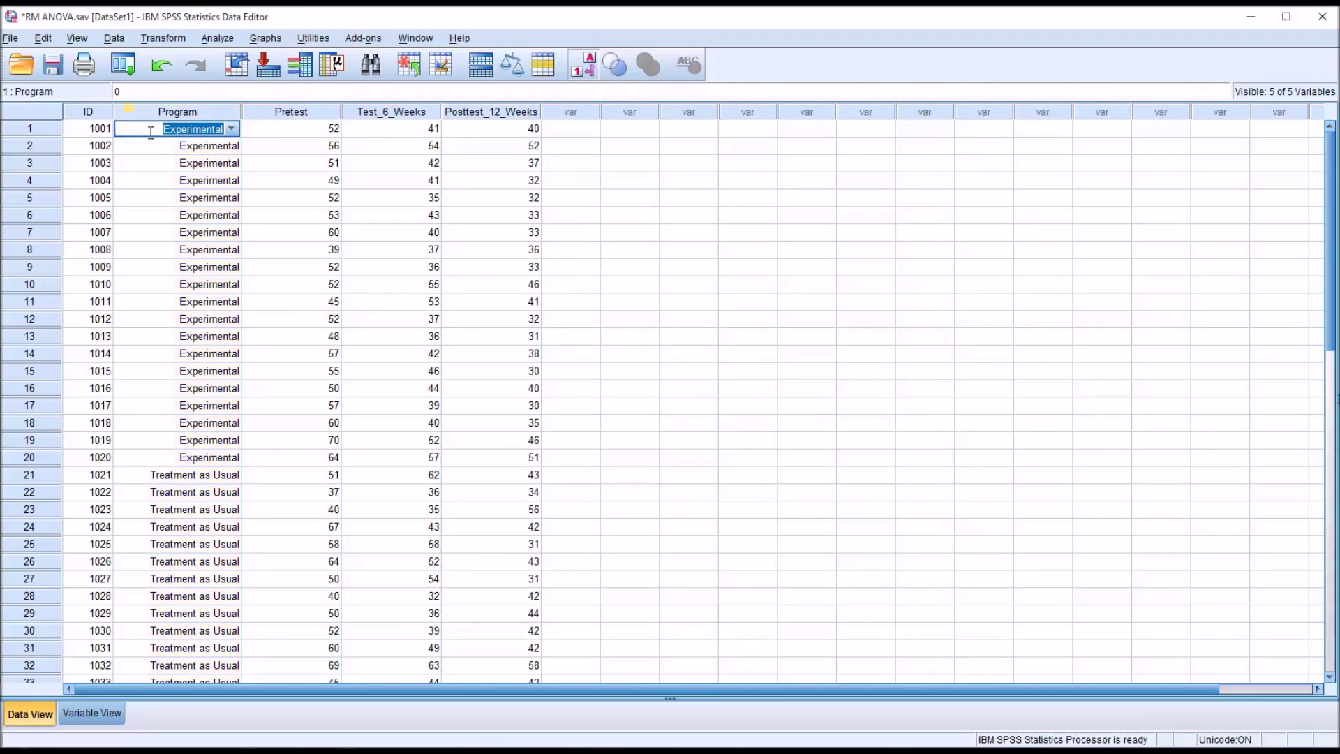
left_click(157, 149)
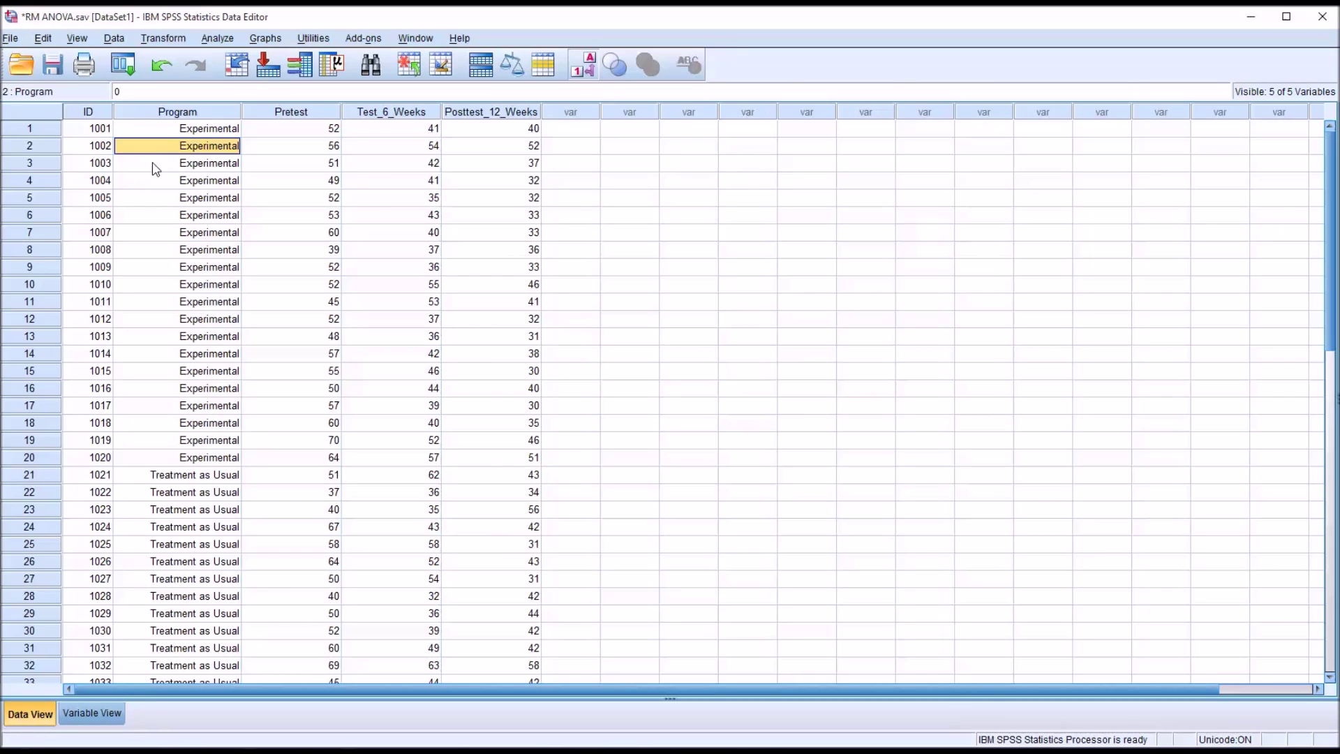
left_click(142, 477)
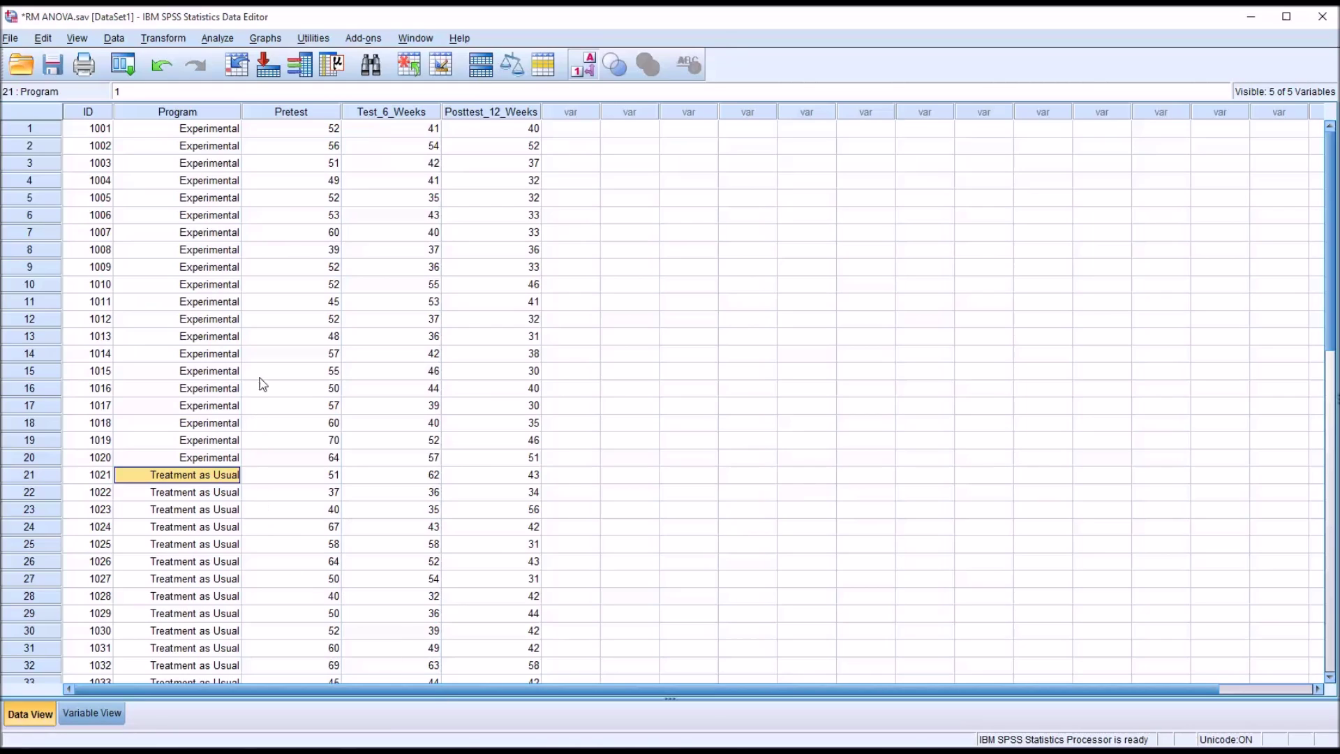
Step: Check the first participant's Pretest, Test_6_Weeks and Posttest_12_Weeks scores
left_click(284, 117)
left_click(290, 132)
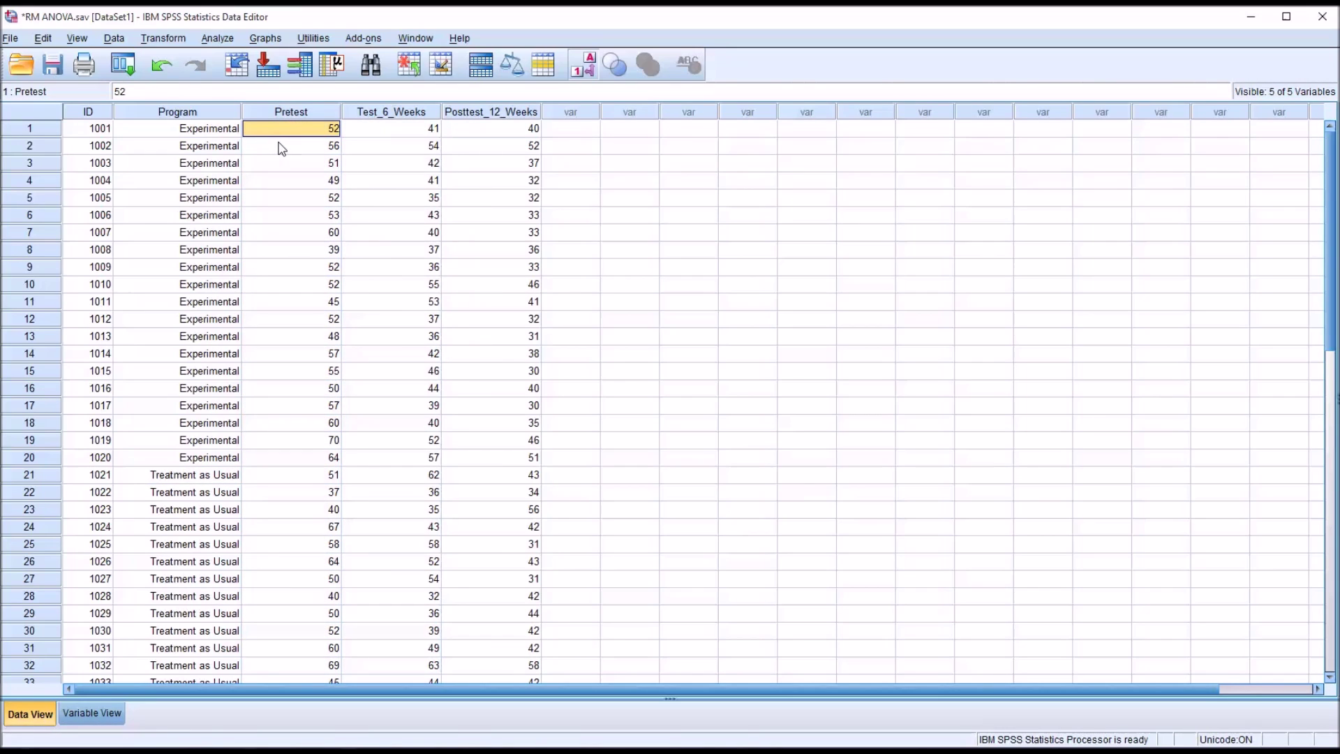
left_click(377, 136)
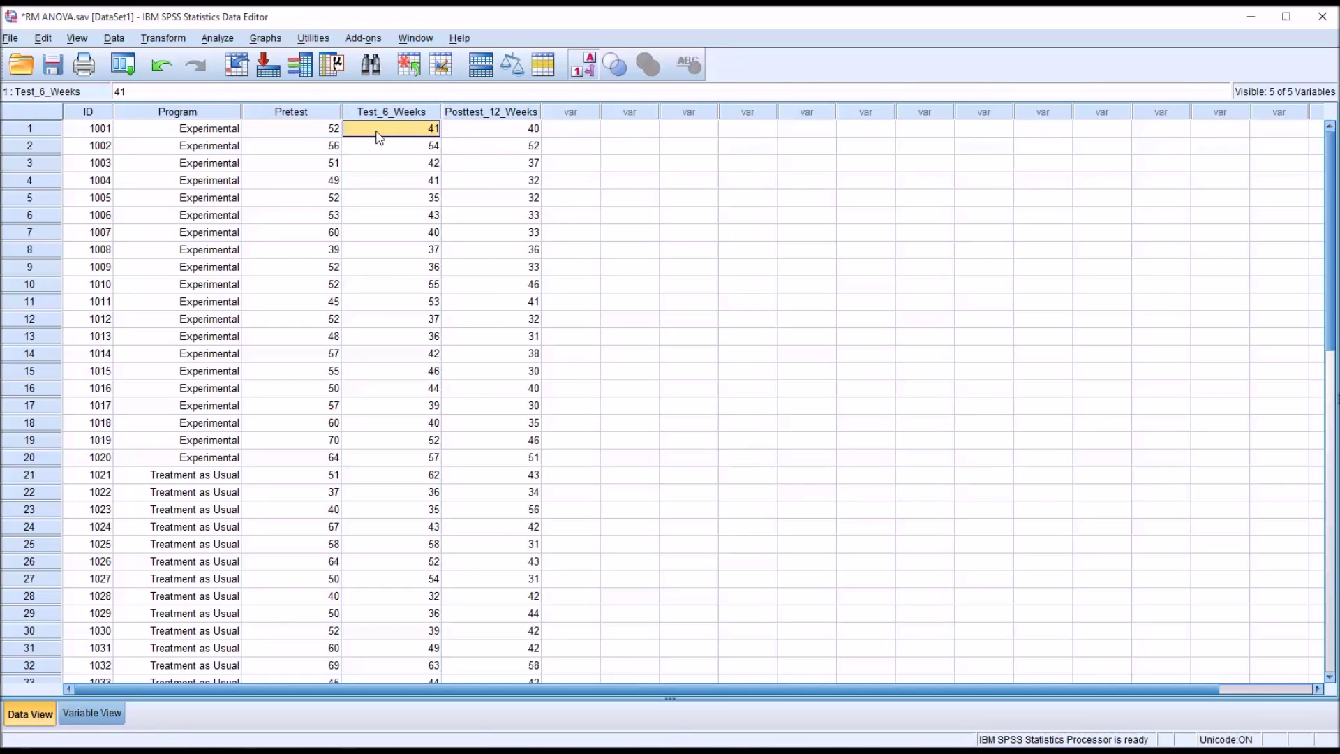
left_click(458, 132)
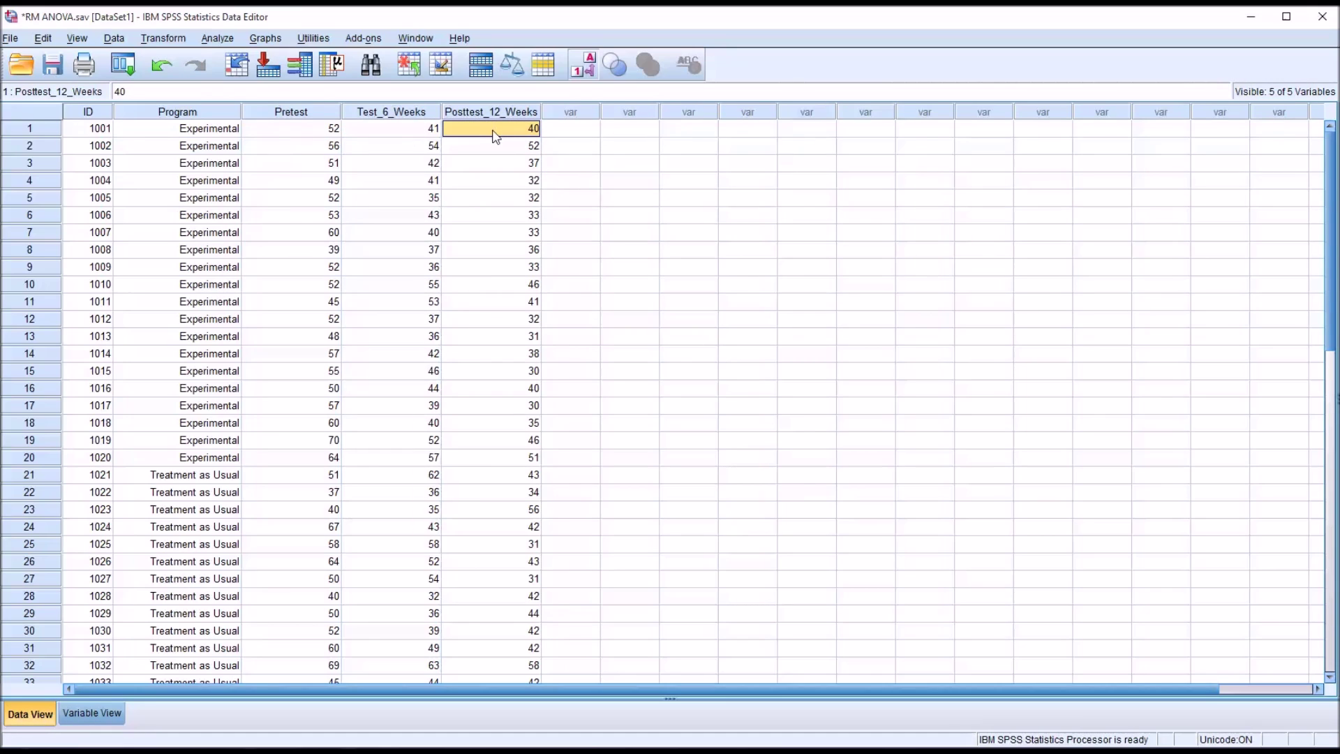
left_click(318, 131)
left_click(371, 132)
left_click(467, 129)
Step: Re-check the first participant's ID and three scores, then move to the second participant's Pretest
left_click(91, 133)
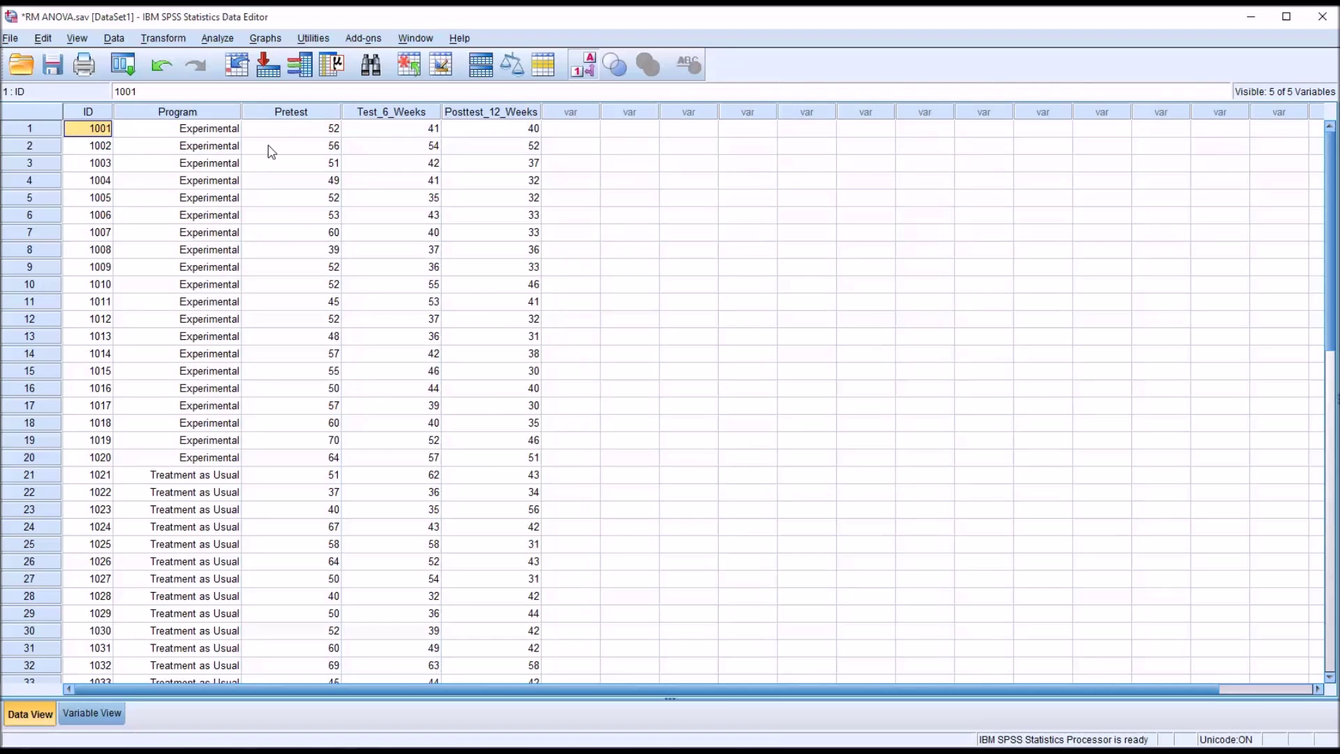
left_click(290, 134)
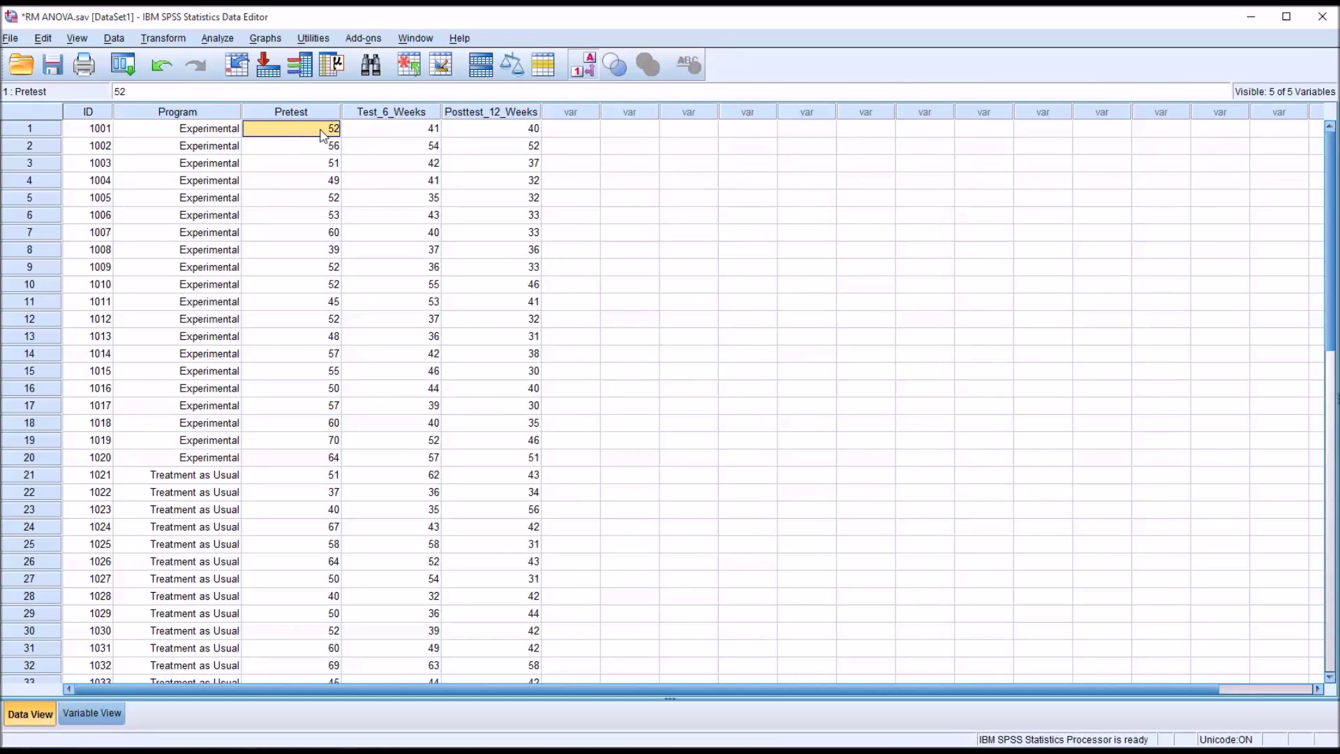
left_click(368, 131)
left_click(464, 130)
left_click(335, 135)
left_click(391, 132)
left_click(447, 134)
left_click(315, 150)
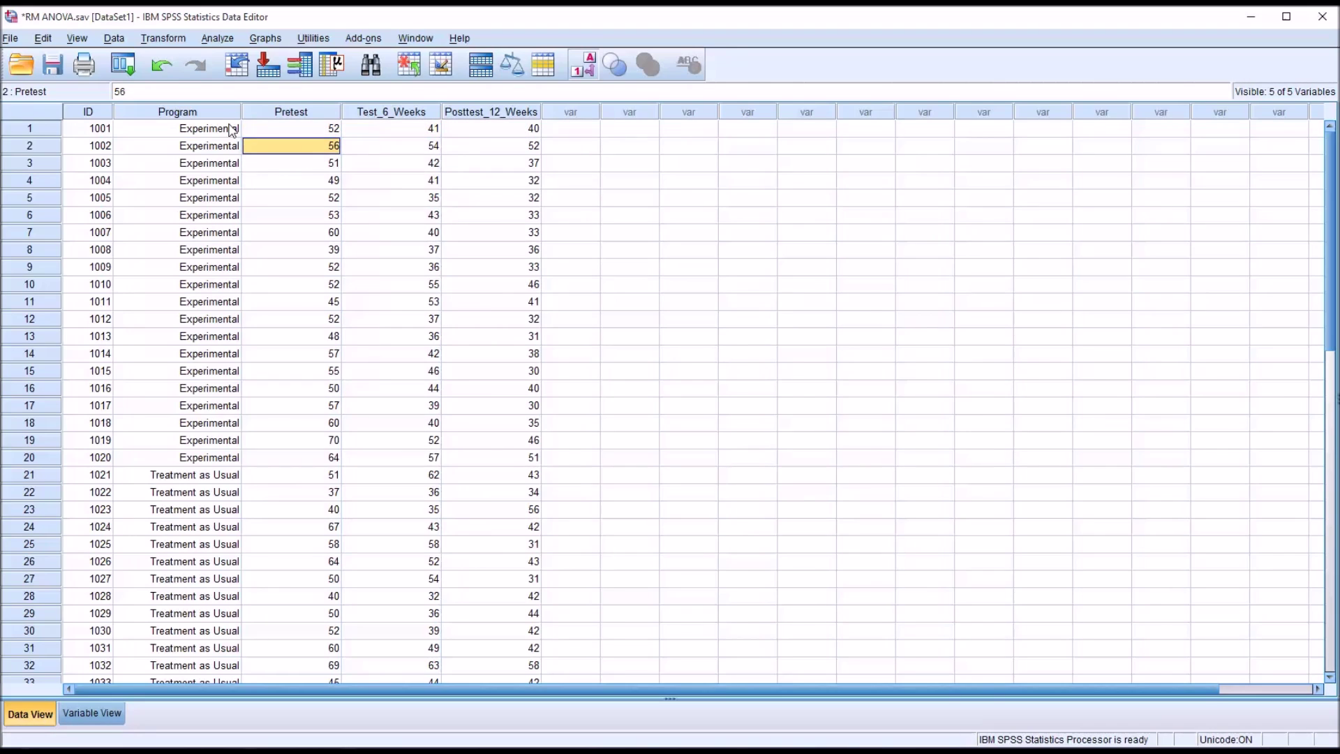
Step: Review the Program values again down to the first Treatment as Usual case
left_click(214, 114)
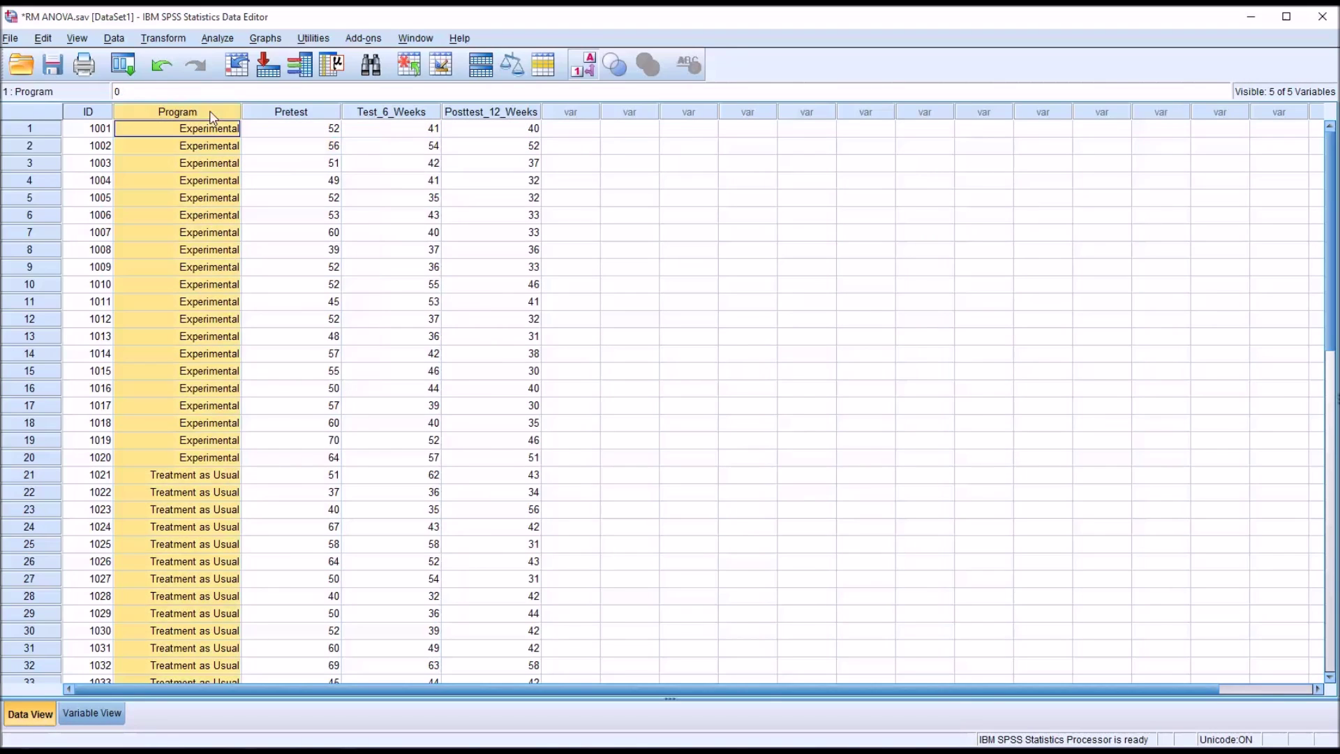
left_click(162, 132)
left_click(159, 147)
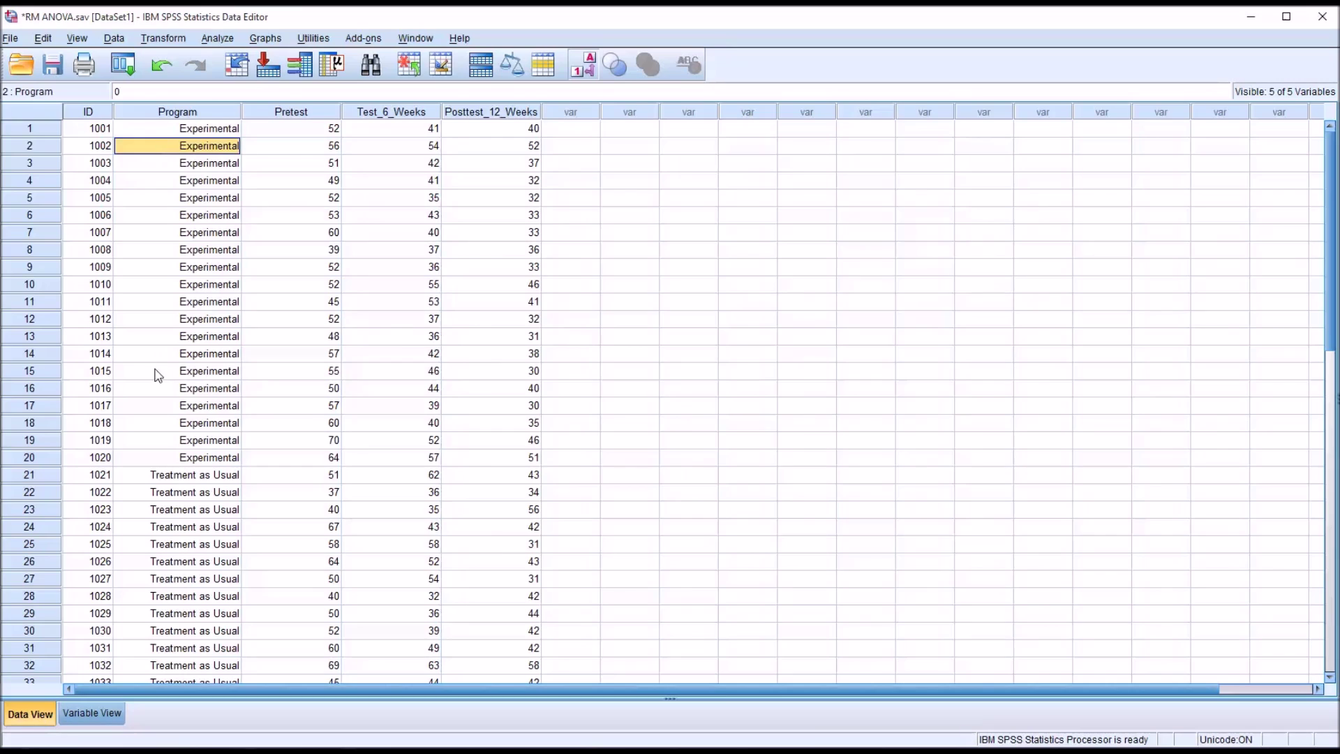
left_click(143, 478)
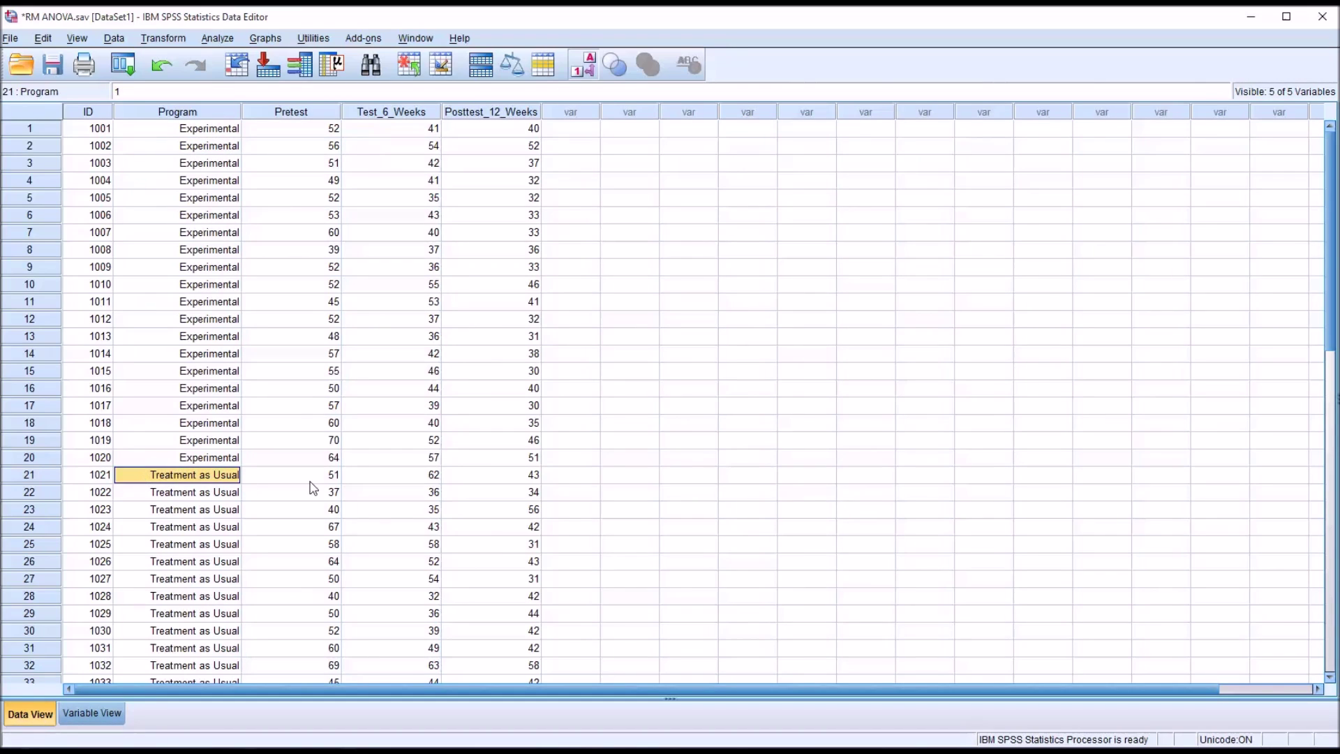
left_click(552, 134)
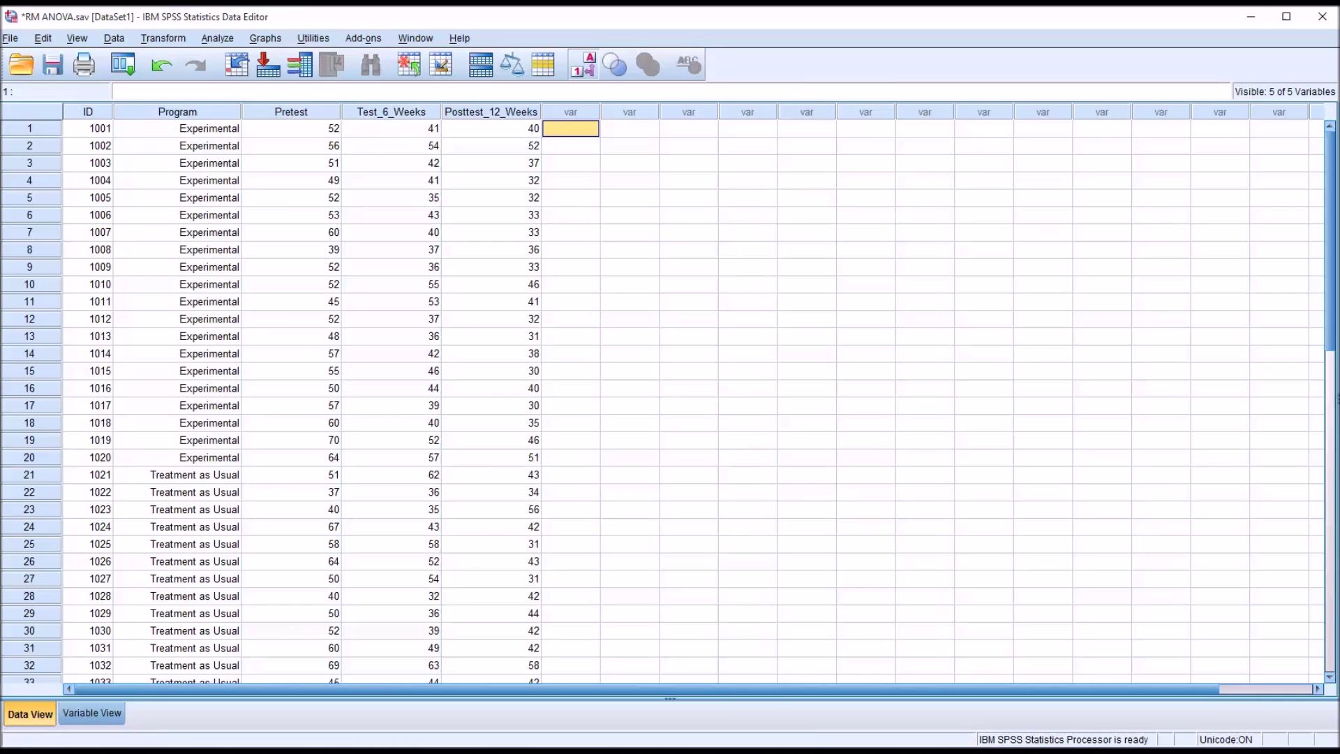
Step: Select the Pretest, Test_6_Weeks and Posttest_12_Weeks columns, then clear the selection
left_click(301, 114)
left_click(371, 115)
left_click(472, 115)
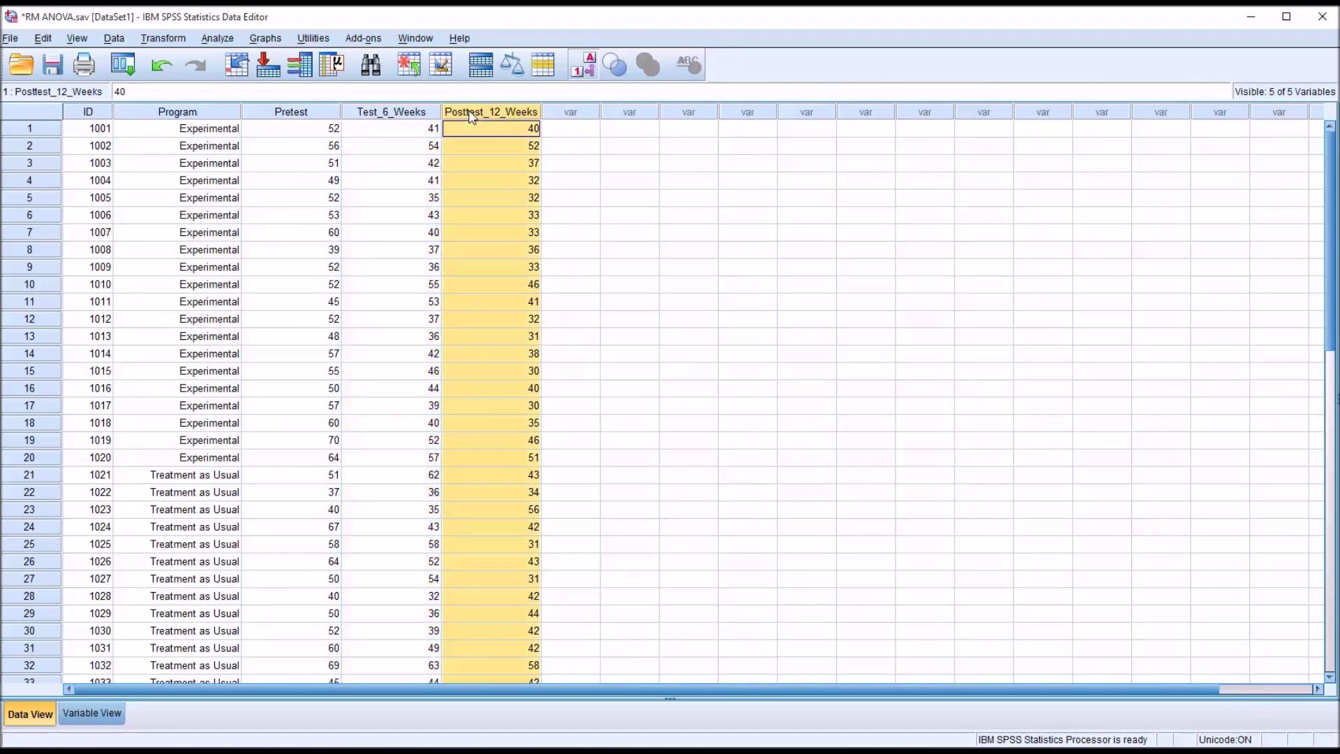
left_click(301, 135)
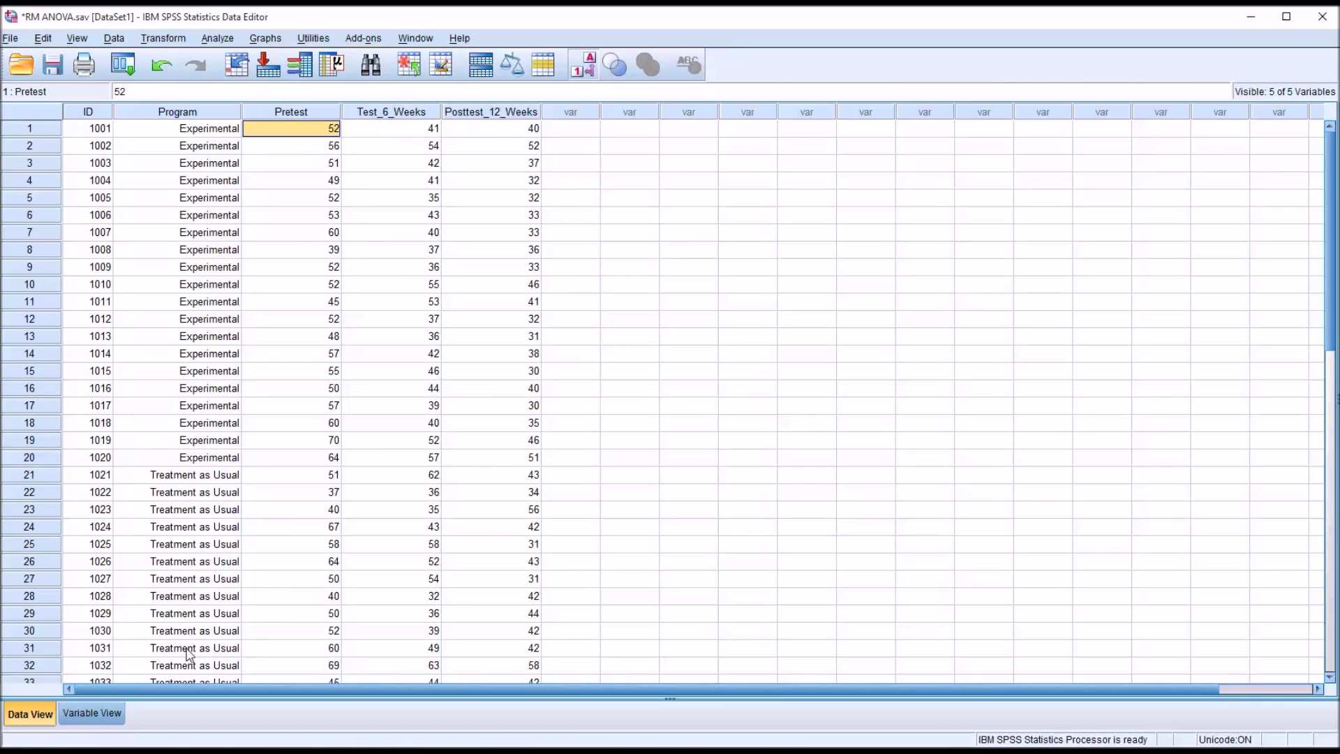
Step: In Variable View, review the score and Program definitions and keep Program's measure Nominal
left_click(92, 713)
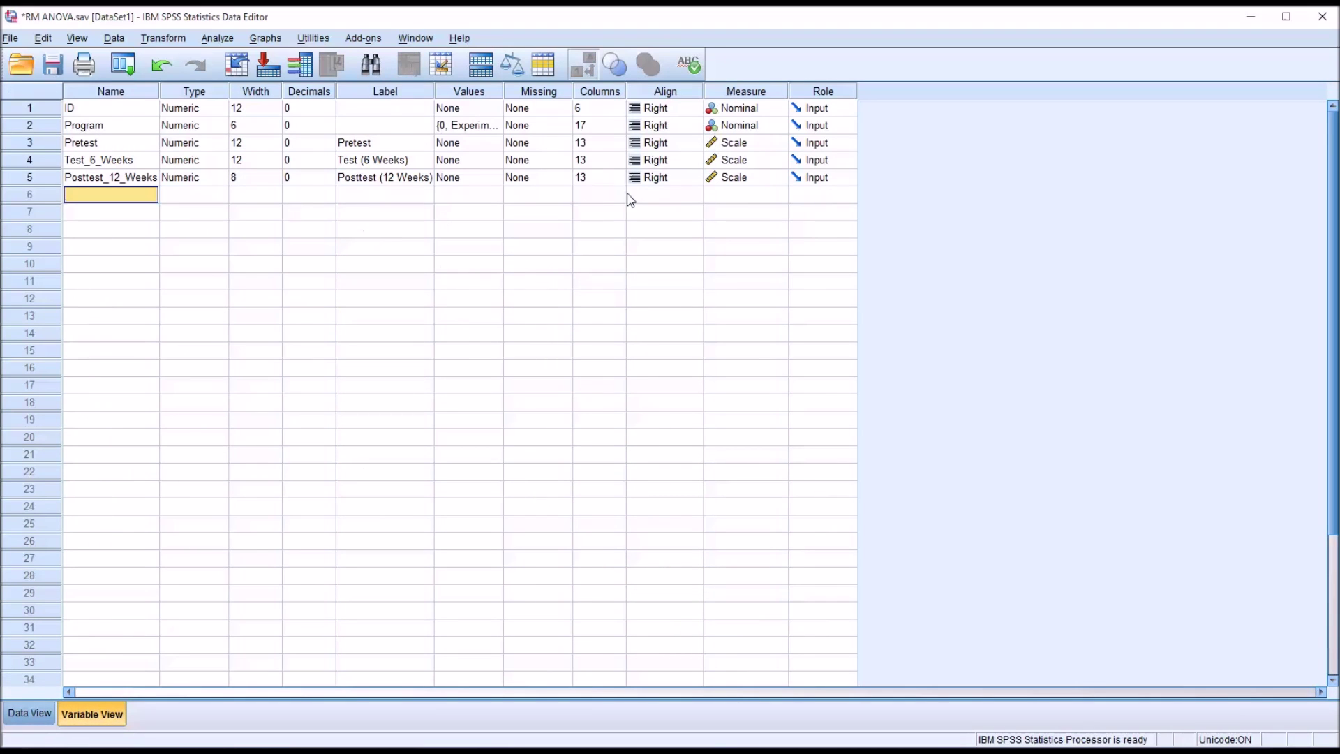
left_click(111, 179)
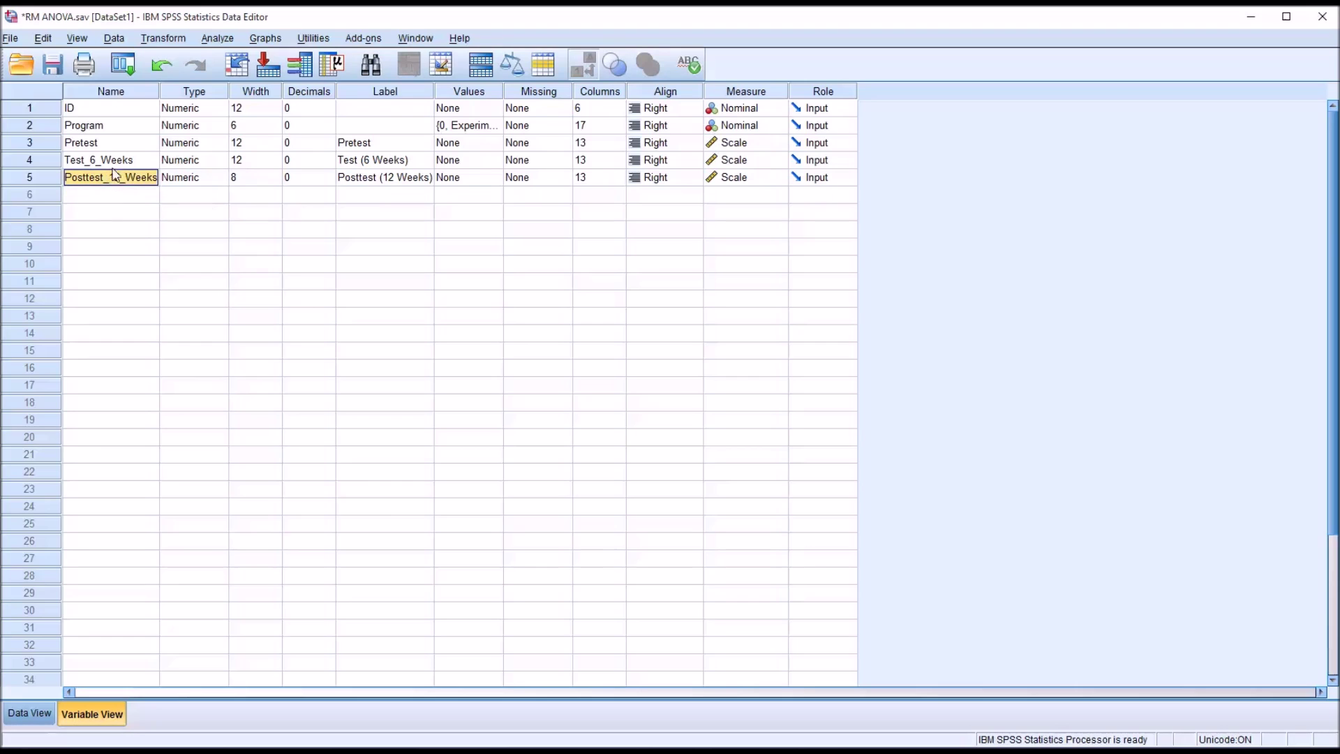
left_click(116, 161)
left_click(117, 146)
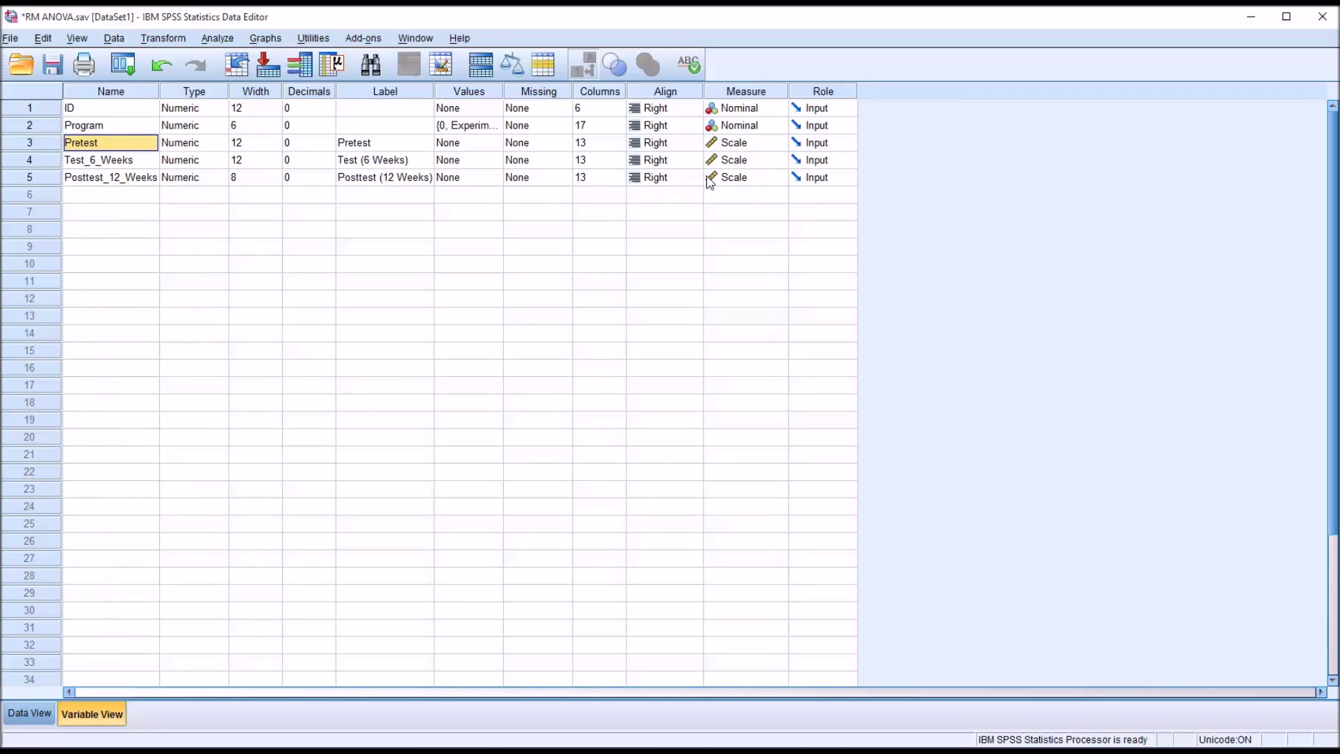
left_click(148, 132)
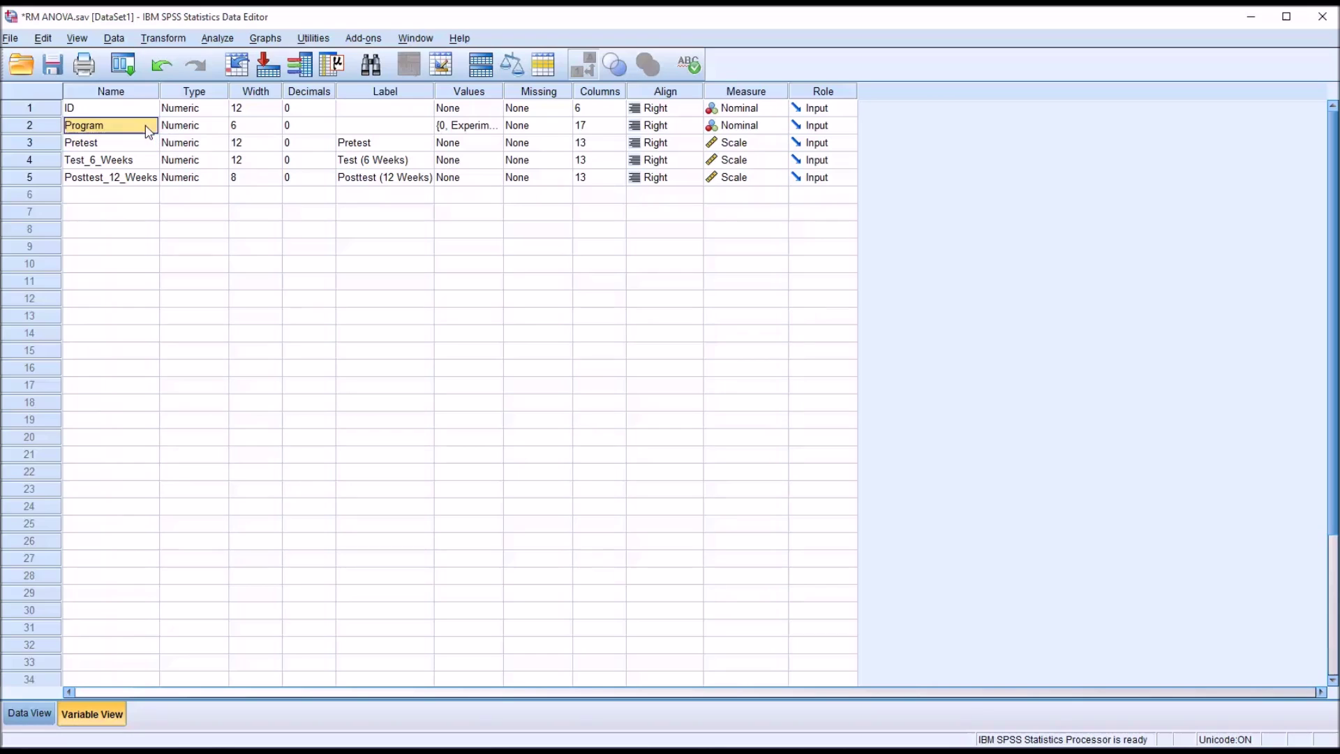
left_click(724, 130)
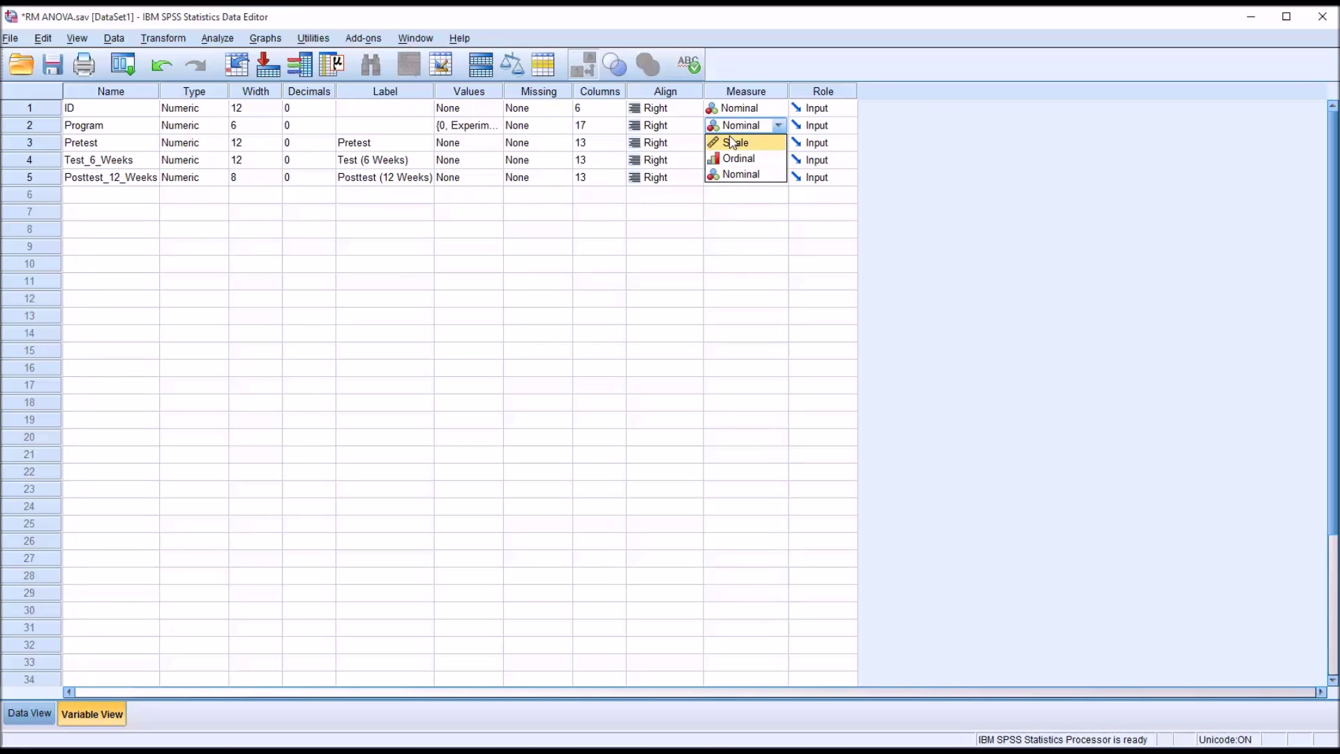
left_click(736, 174)
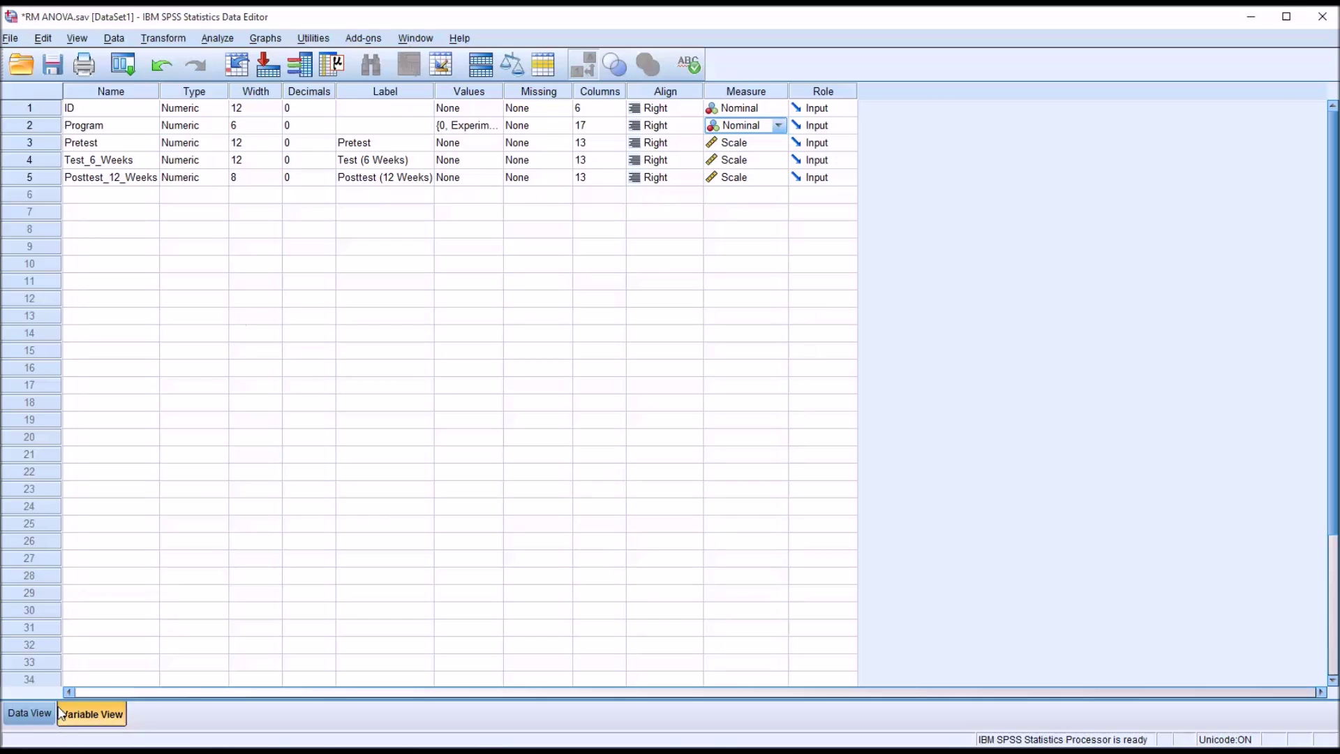
Step: Switch back to Data View showing each participant's Program group and three scores
left_click(35, 710)
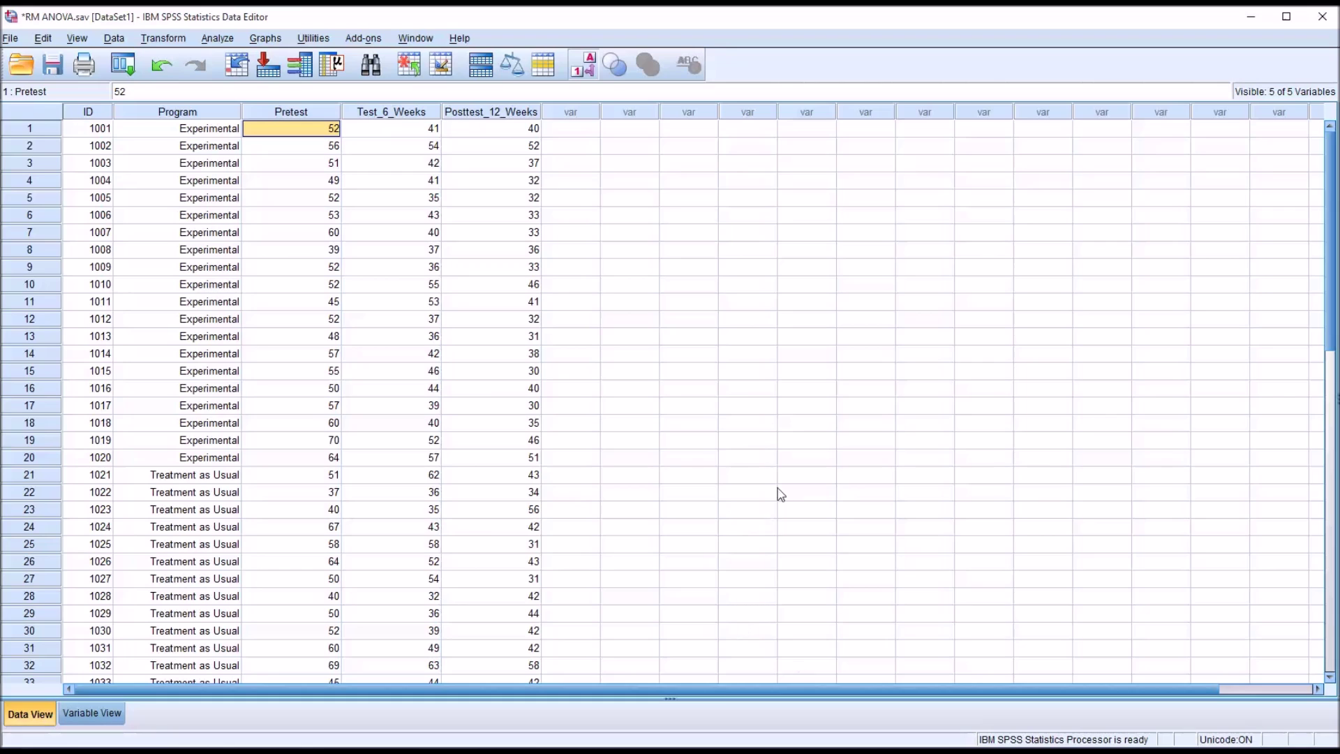
Step: Start Analyze > General Linear Model > Repeated Measures and give factor1 3 levels
left_click(577, 132)
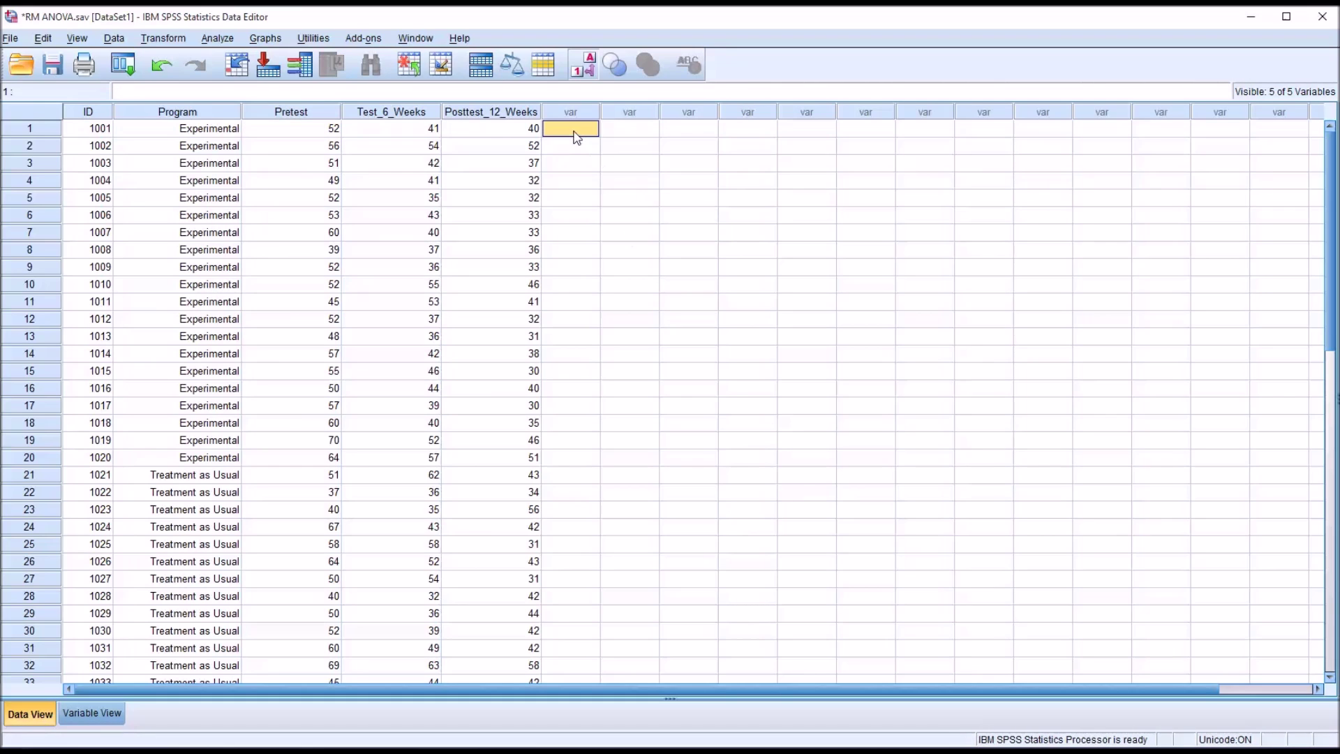
left_click(218, 39)
mouse_move(248, 120)
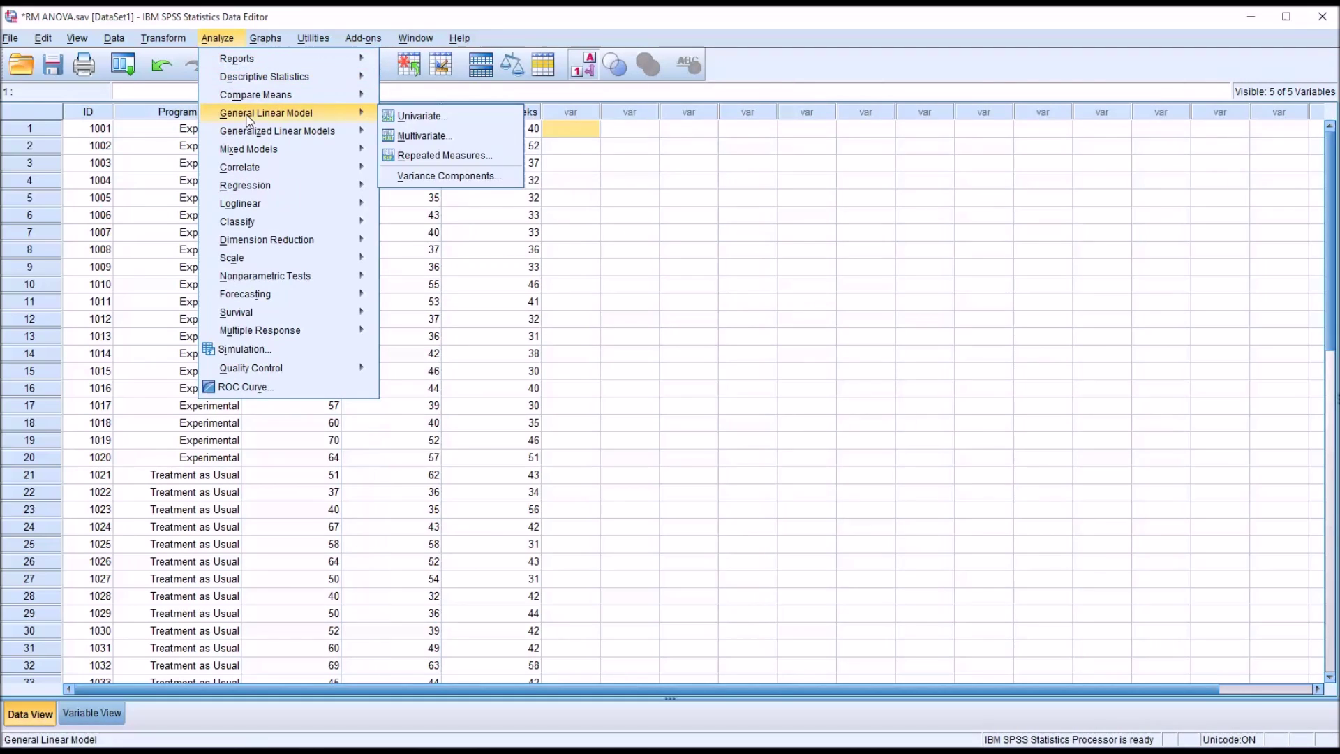
left_click(412, 156)
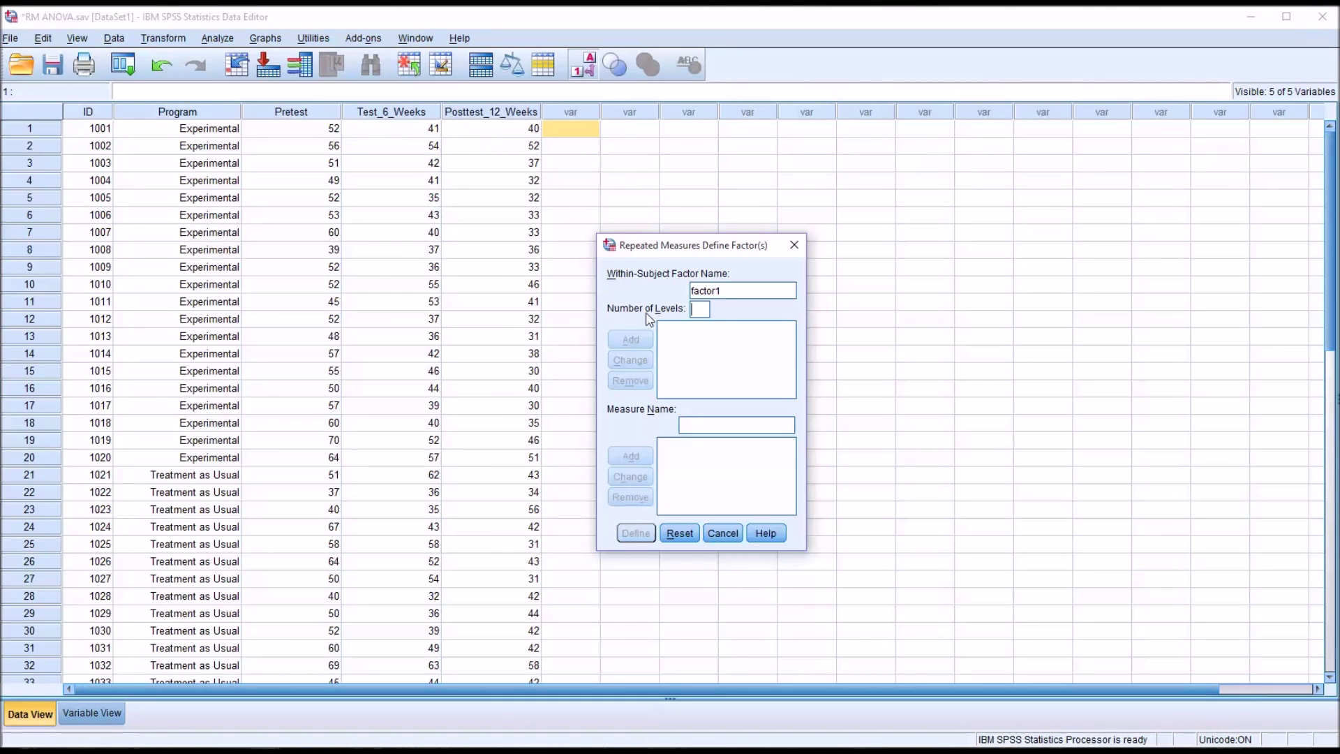
type("3")
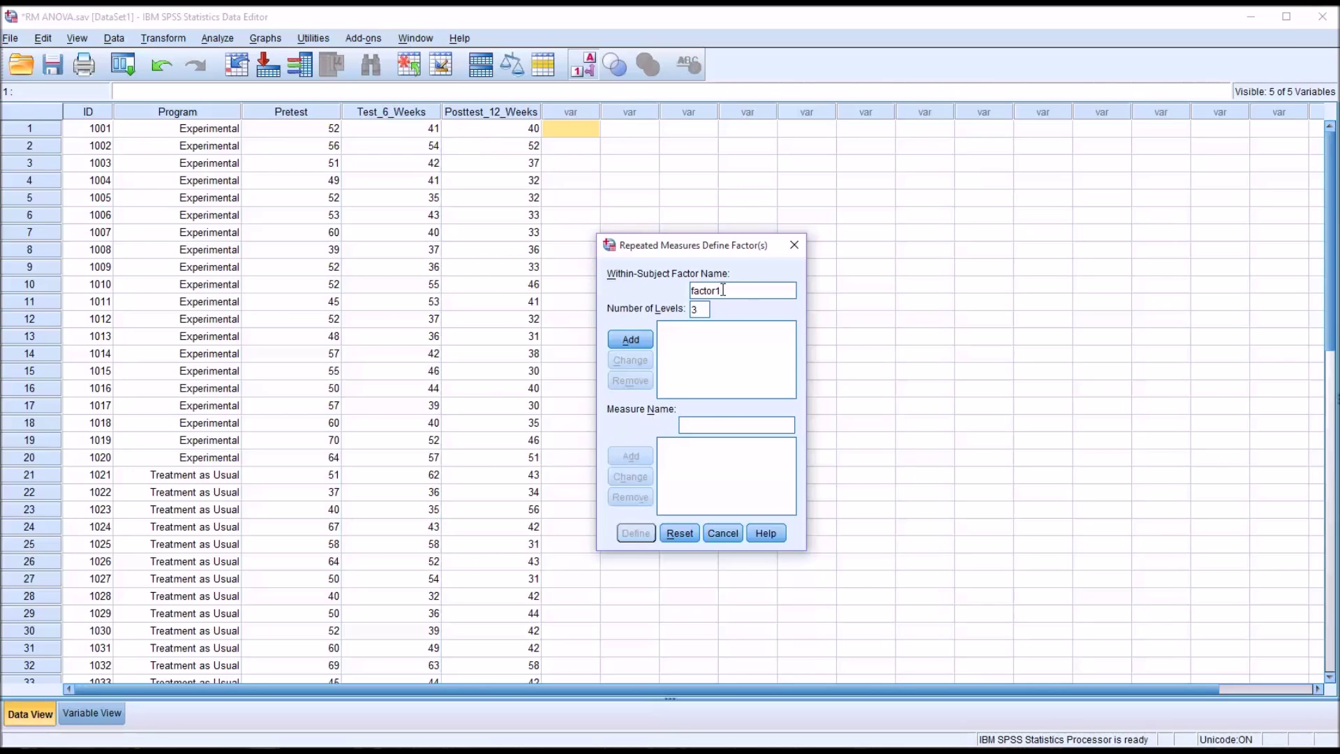
Step: Rename factor1 to Time, add it with 3 levels, and continue to Define
left_click_drag(723, 290, 689, 292)
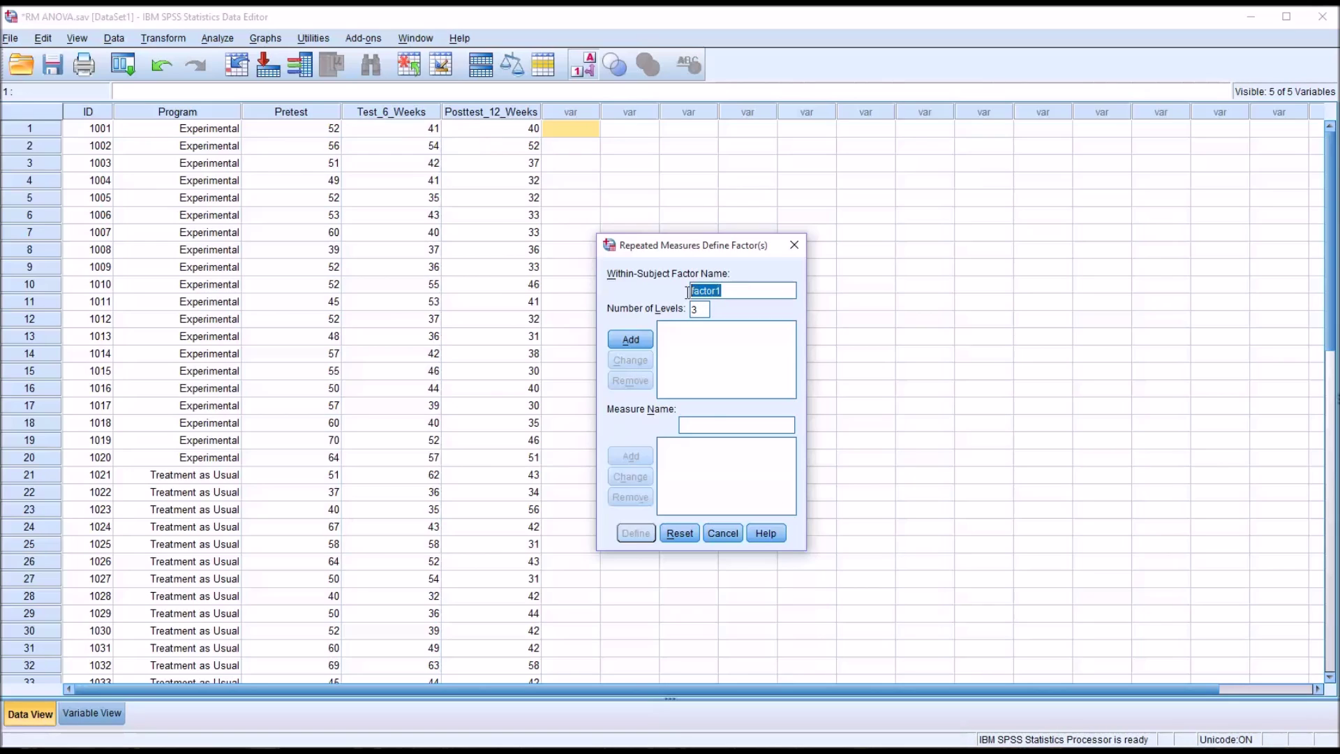
left_click(724, 291)
left_click_drag(723, 291, 690, 291)
type("Time")
left_click(632, 341)
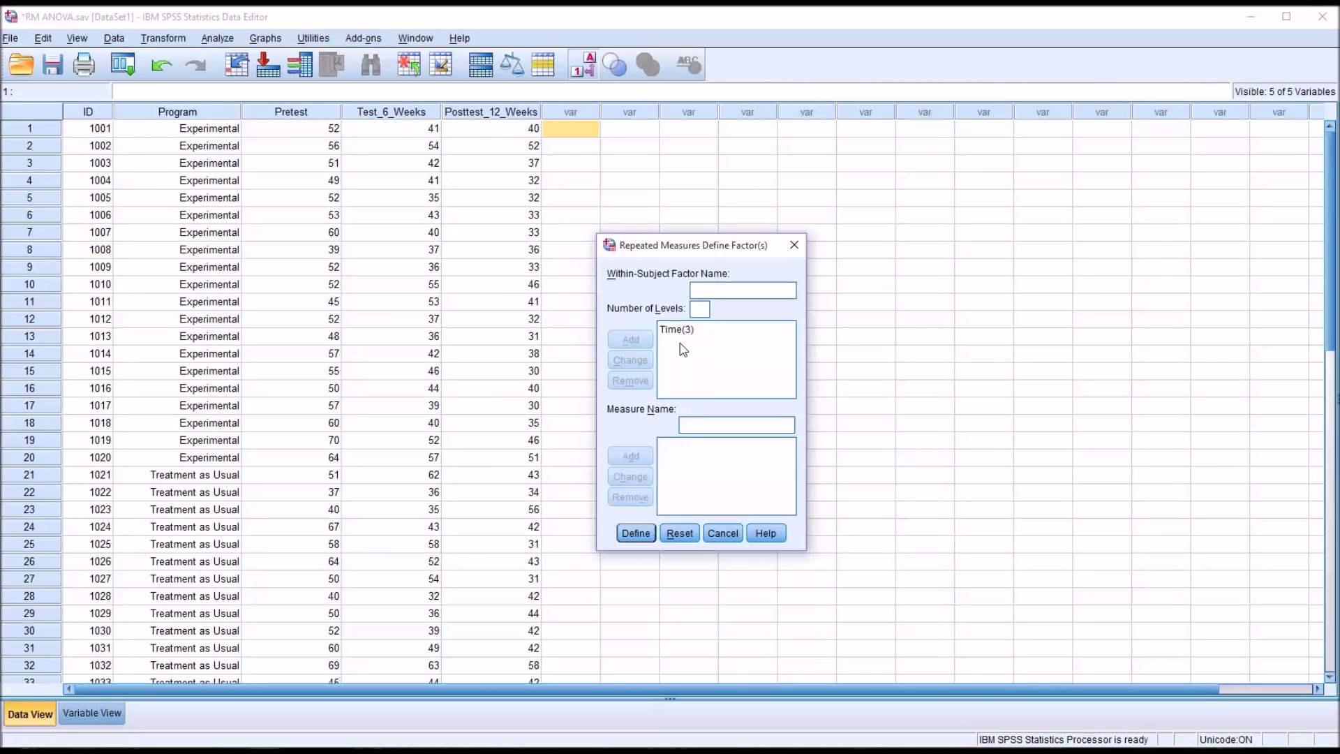
left_click(635, 535)
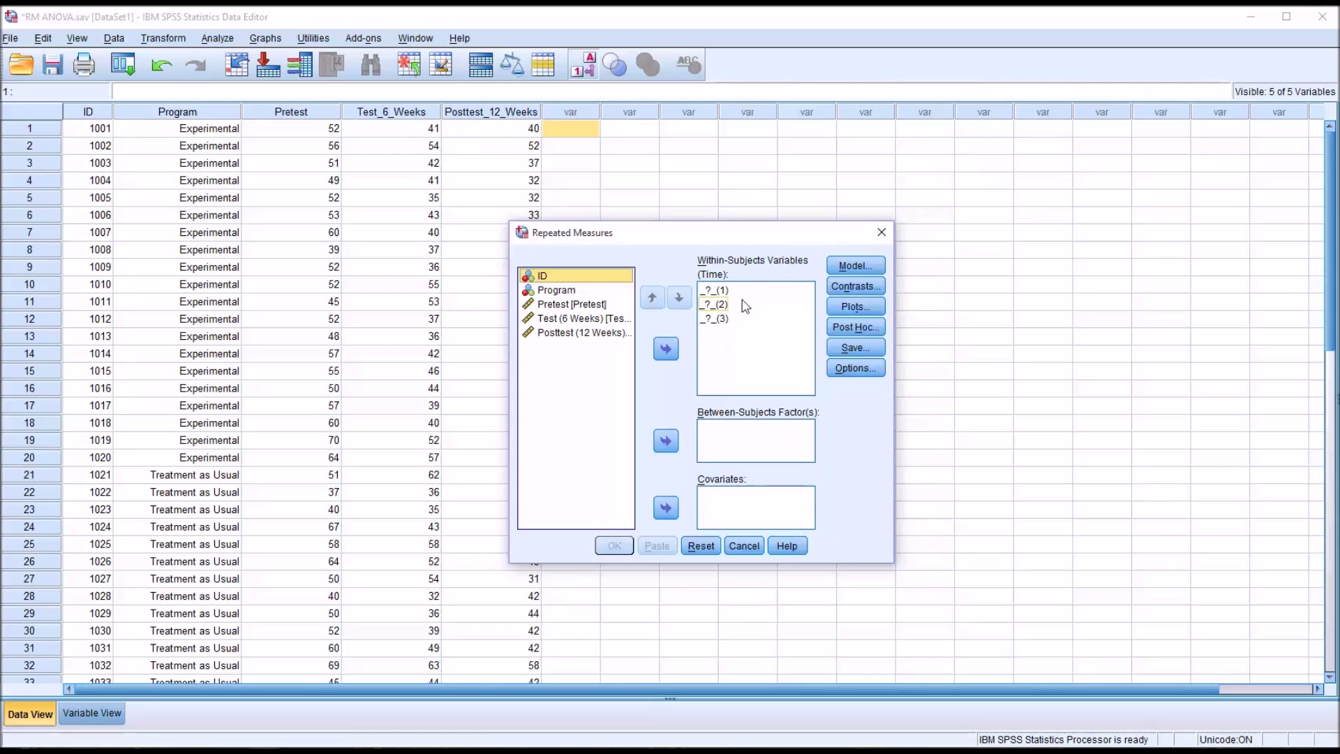
Step: Make Pretest, Test (6 Weeks) and Posttest (12 Weeks) Time levels 1, 2 and 3
left_click_drag(565, 305, 717, 294)
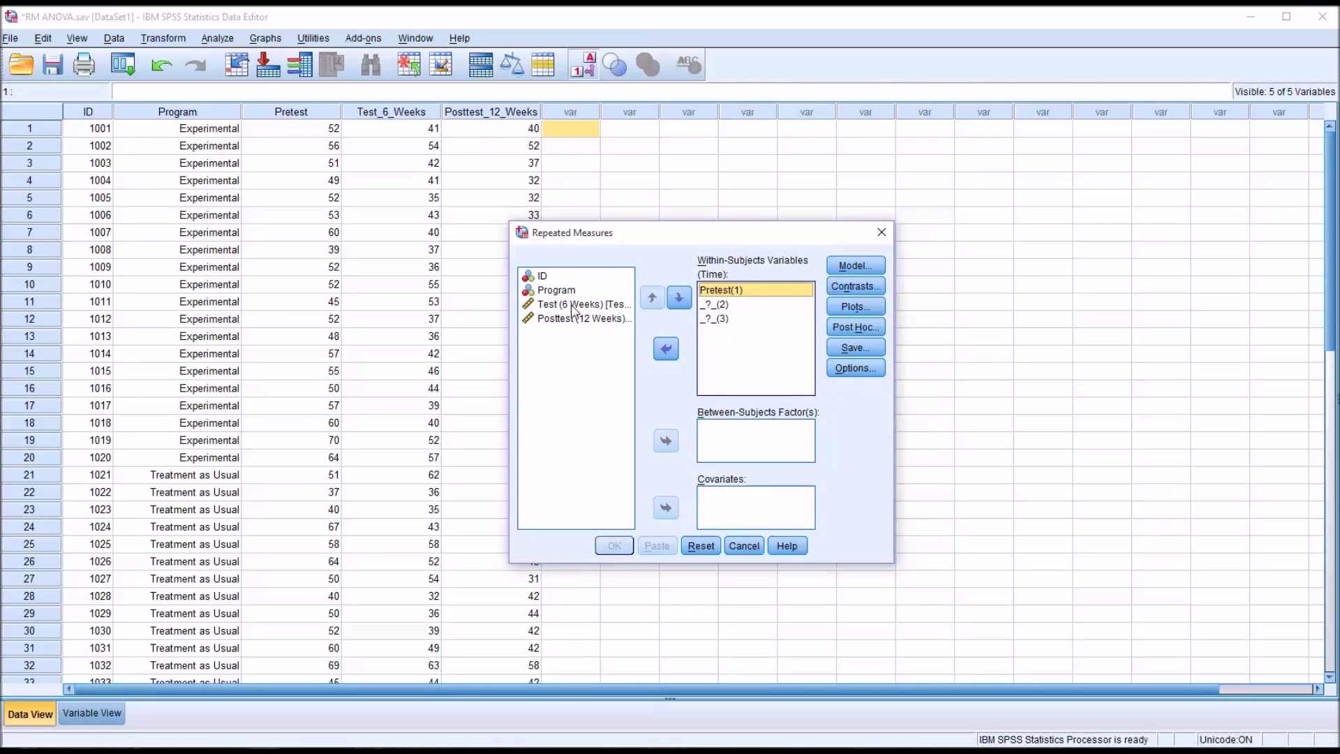
left_click_drag(586, 311, 717, 307)
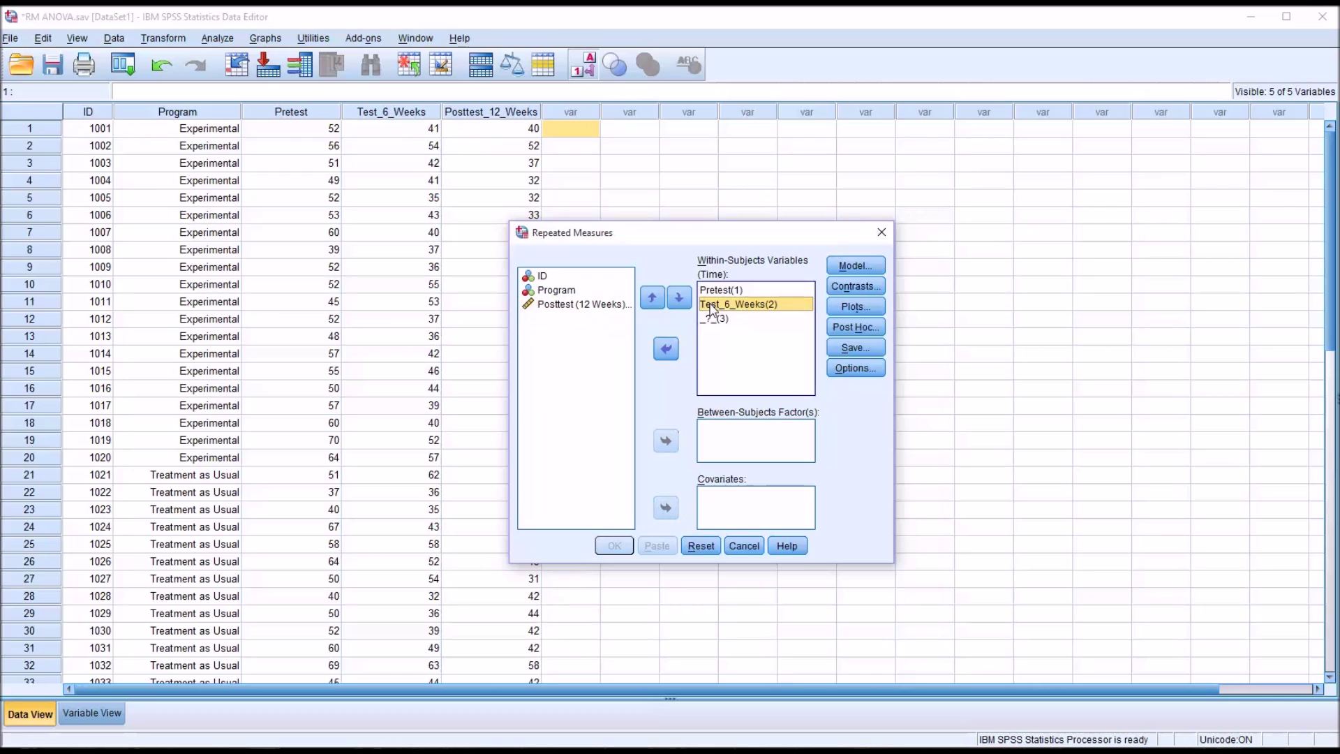
left_click_drag(561, 311, 708, 330)
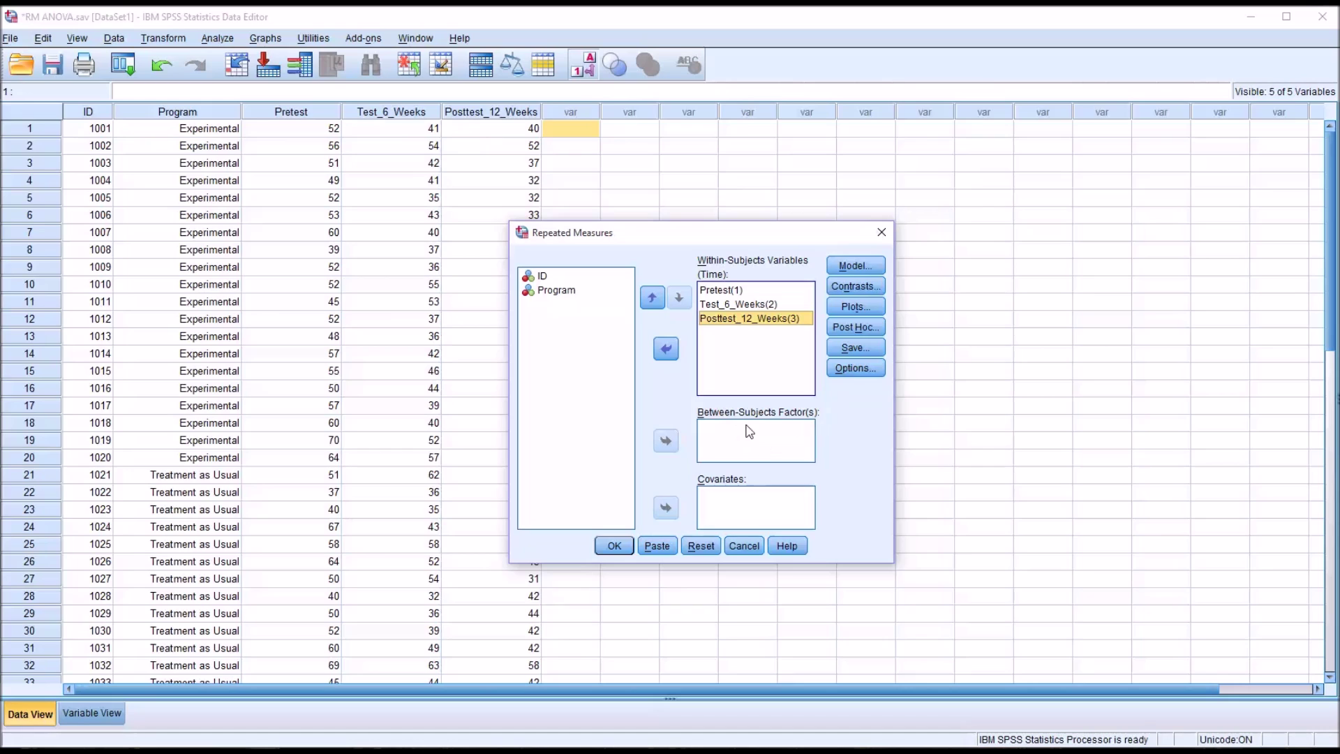
Step: Move Program into the Between-Subjects Factor(s) box
left_click(564, 291)
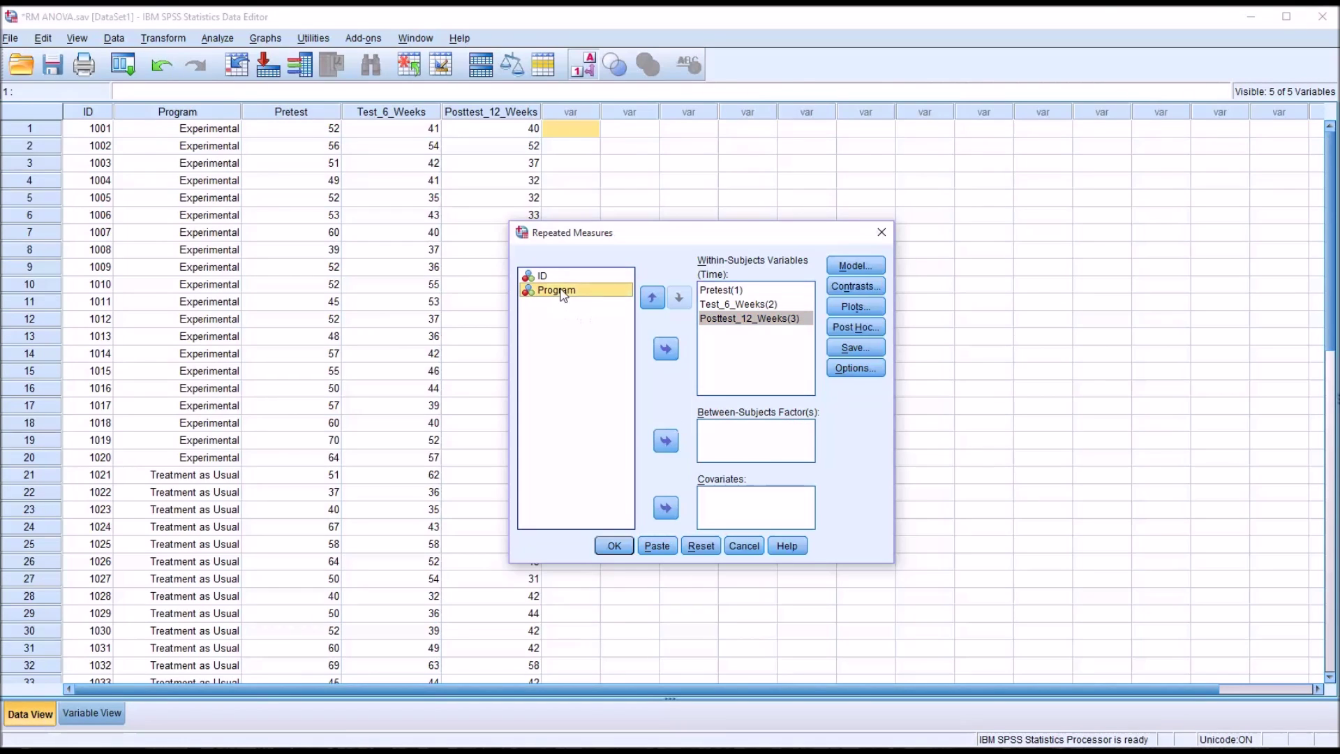
left_click(669, 441)
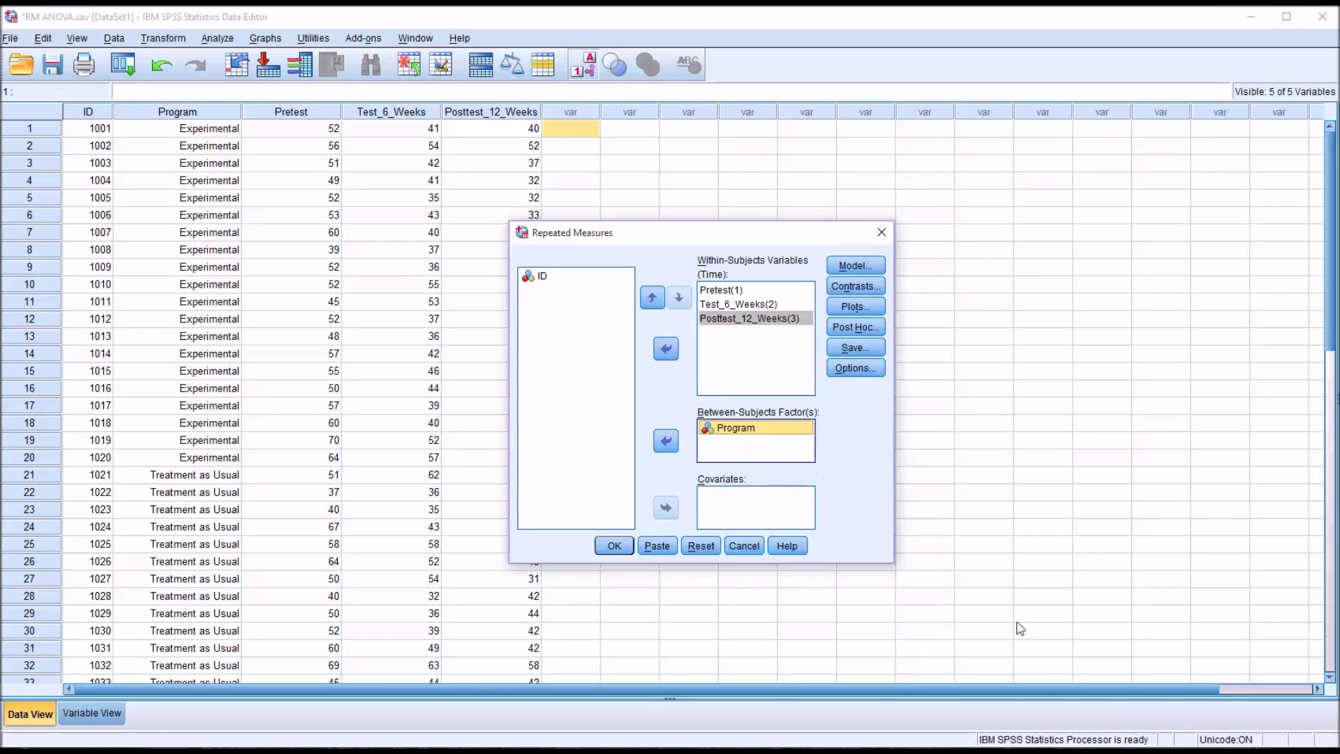
key("Tab")
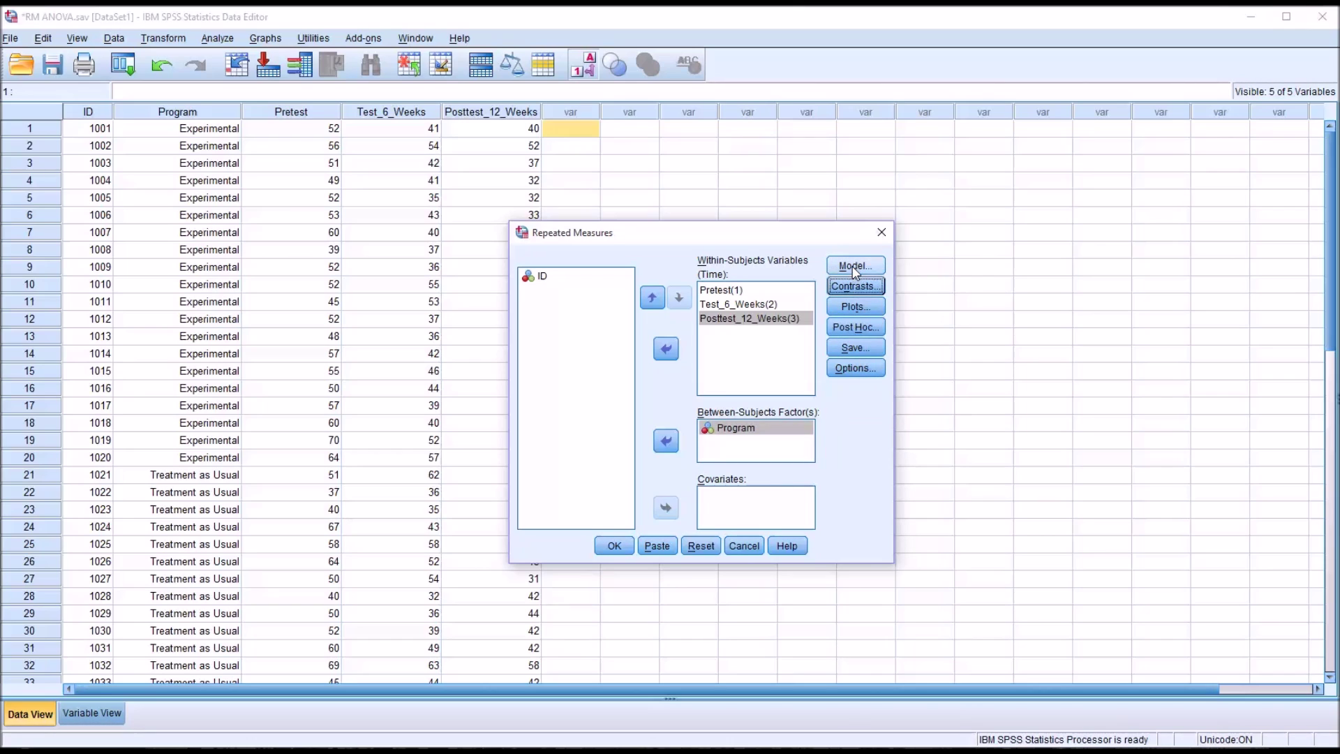
Step: Add a Program*Time profile plot with Program horizontal and Time as separate lines, then bring up Post Hoc
left_click(855, 307)
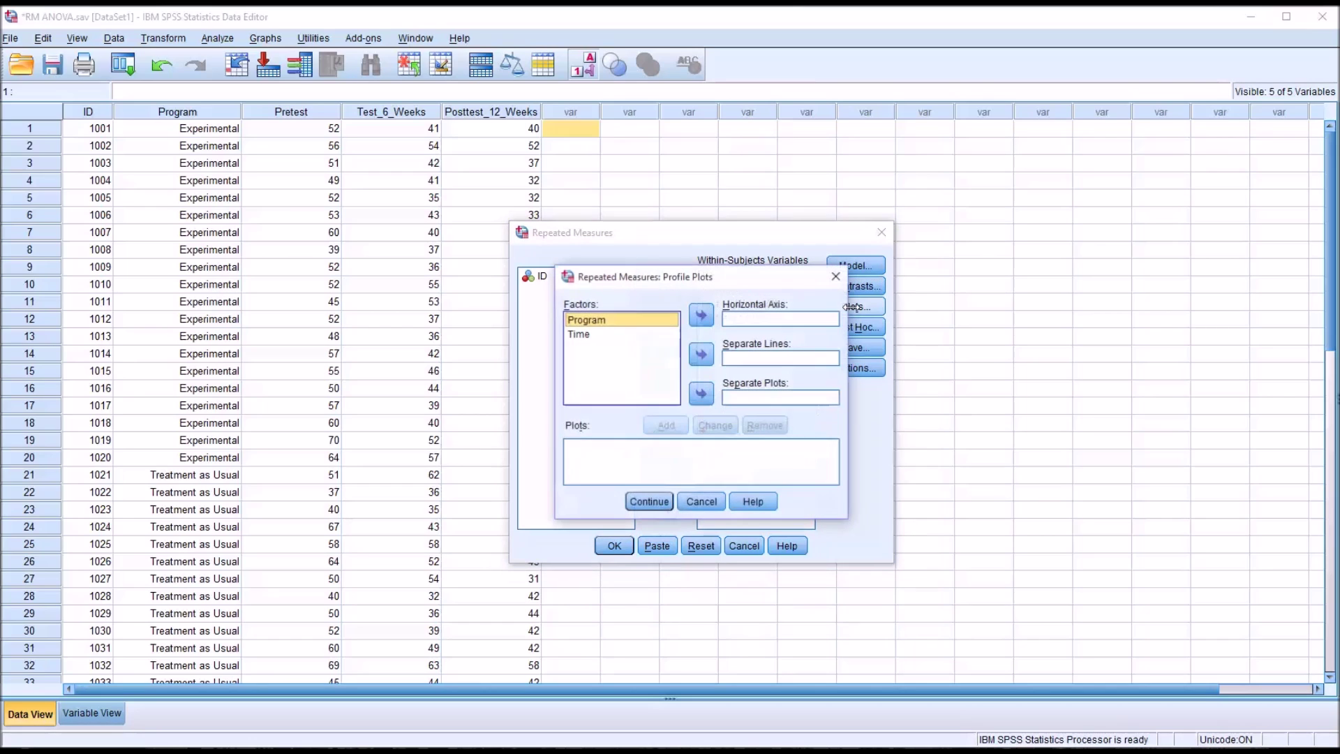
left_click(702, 316)
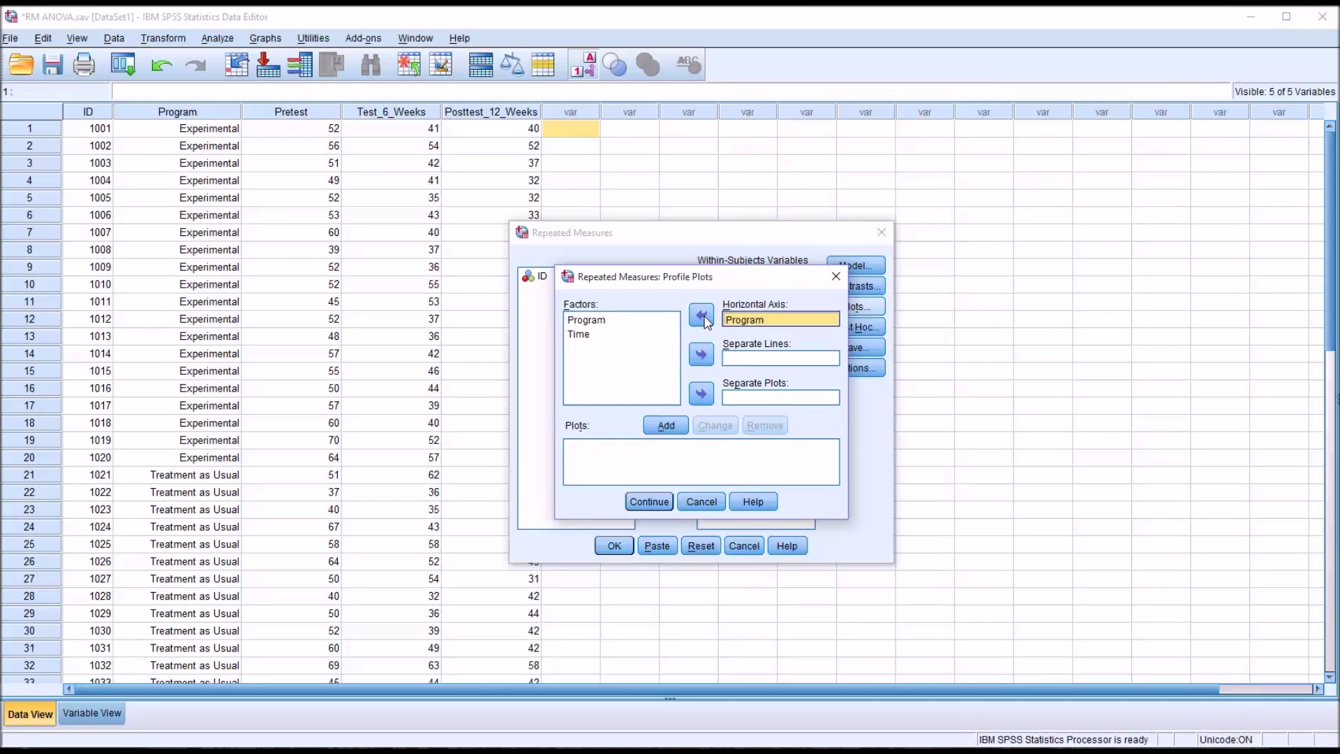
left_click(607, 335)
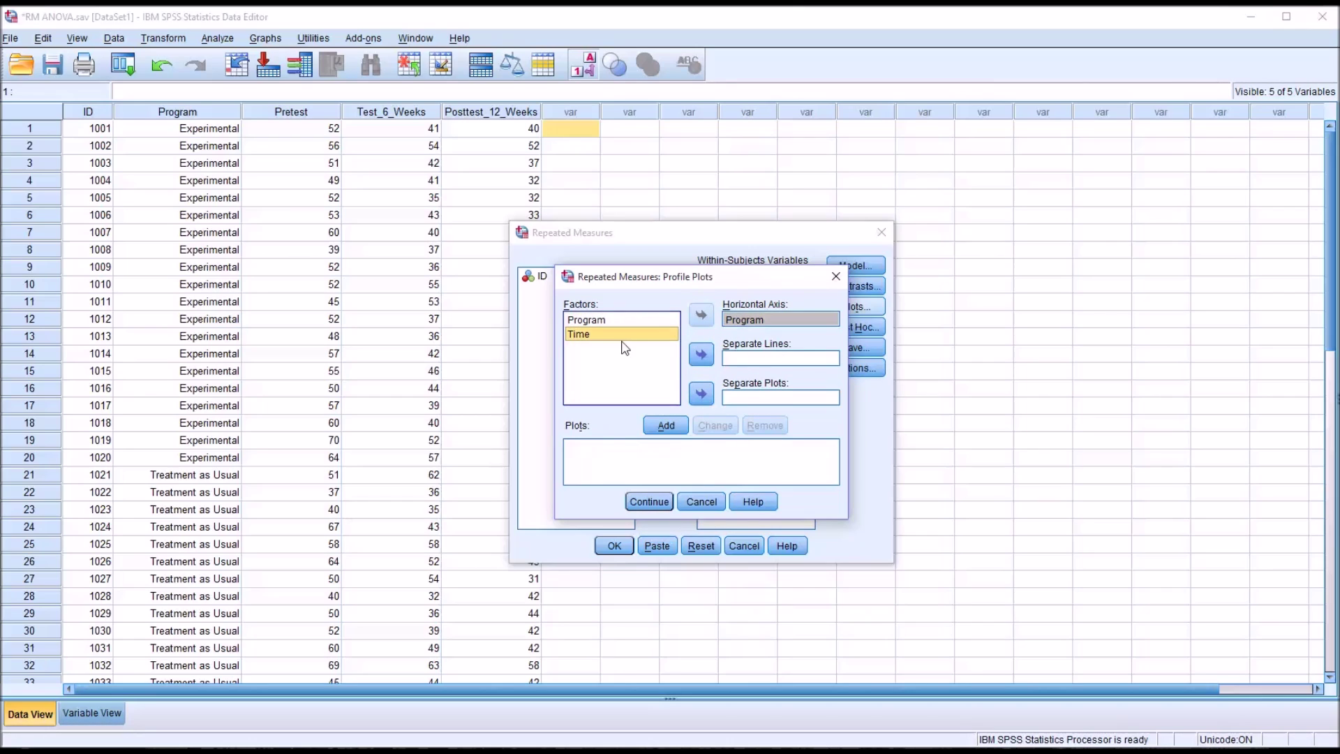
left_click(702, 356)
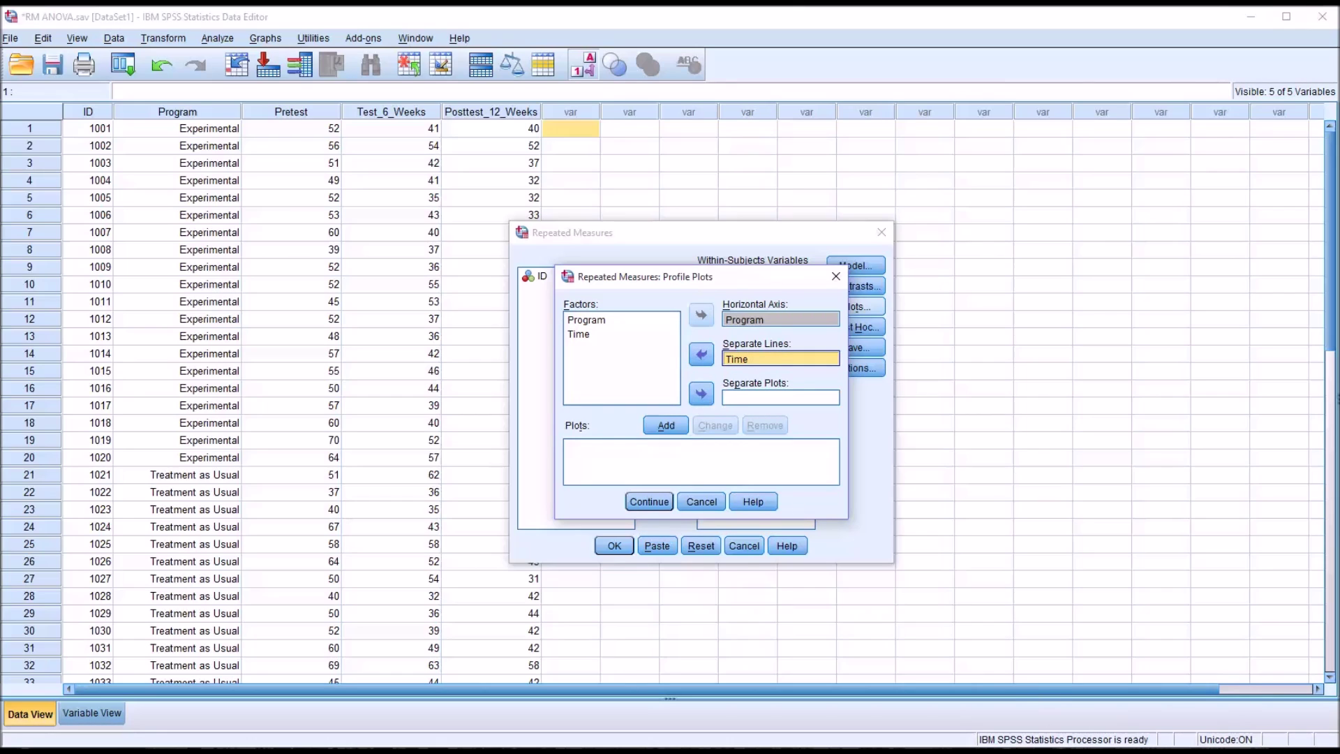
left_click(666, 425)
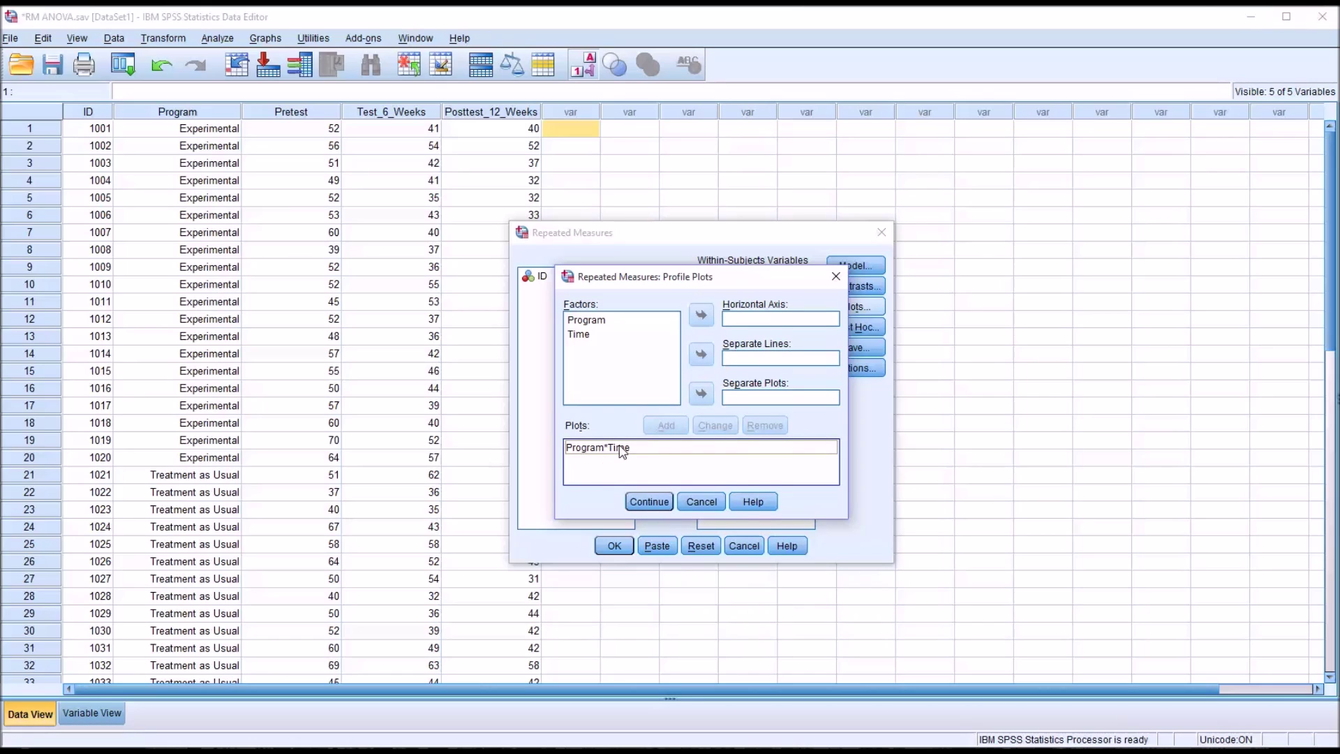
left_click(649, 501)
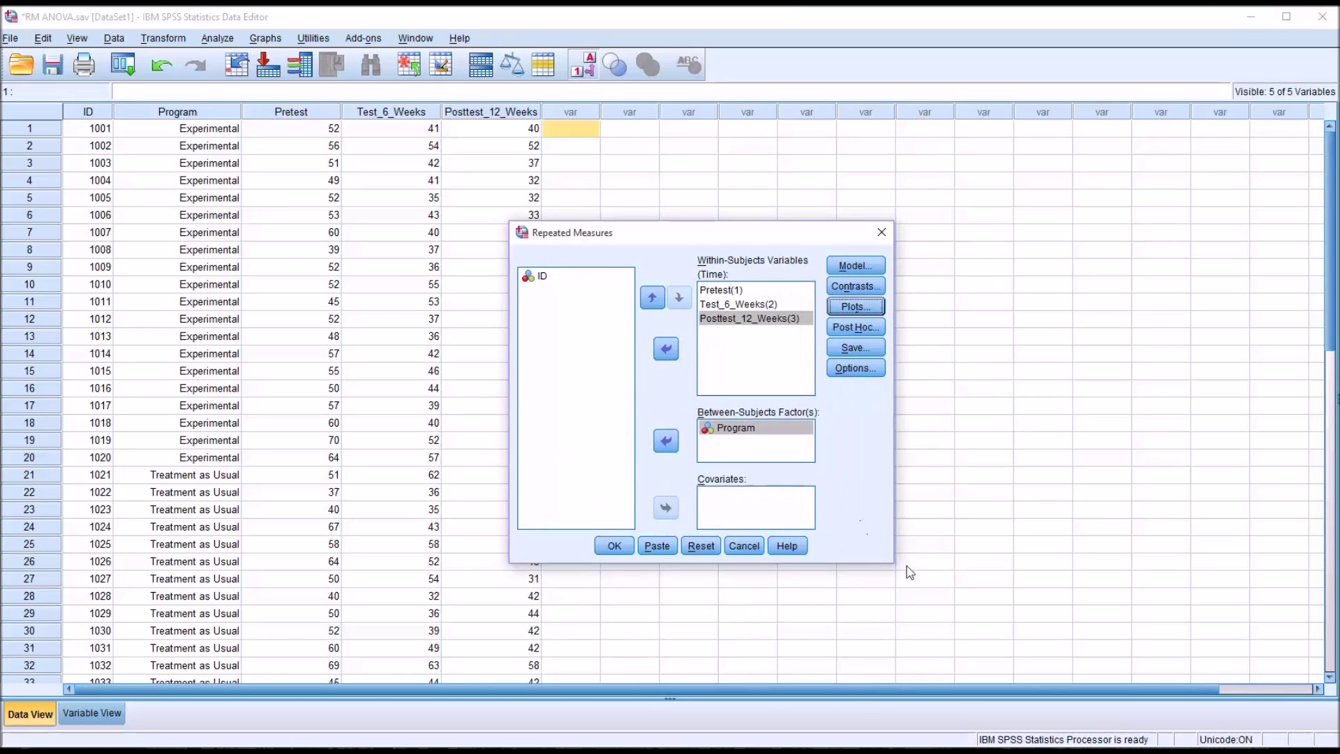
key("Tab")
left_click(849, 326)
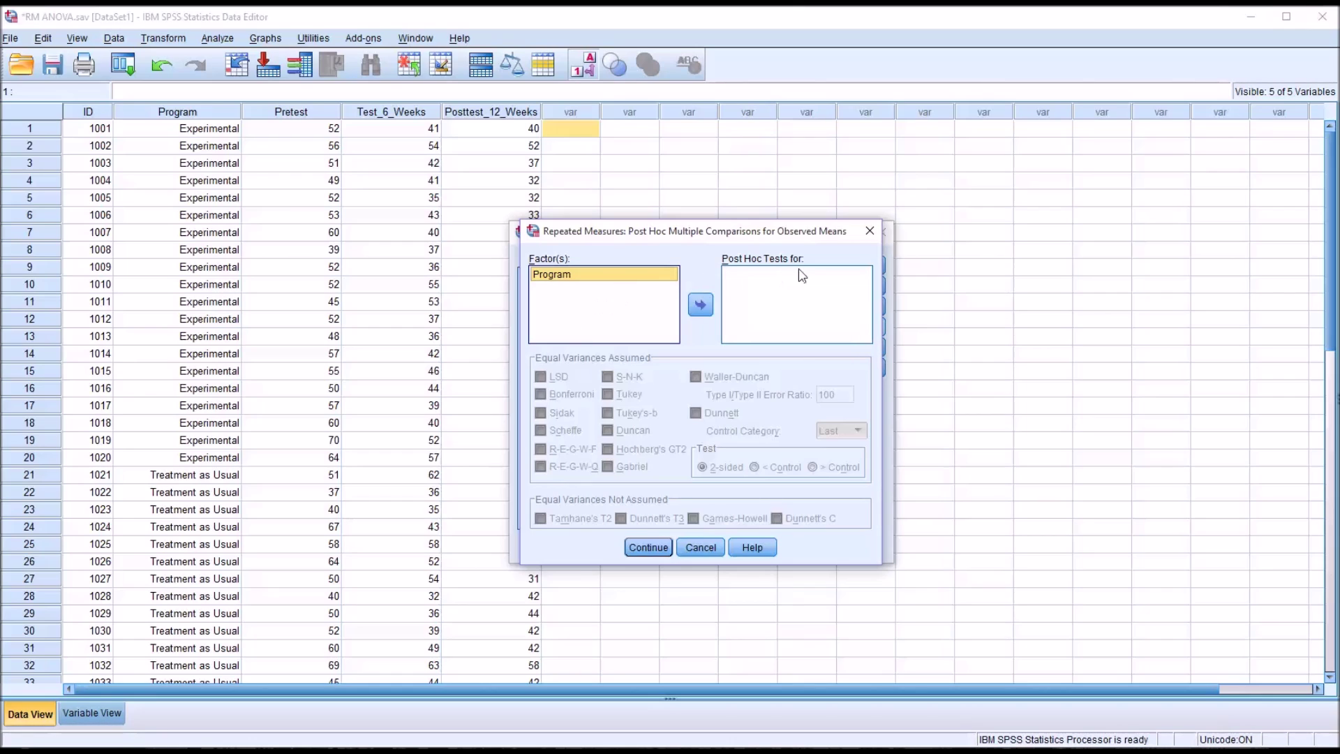
left_click(868, 231)
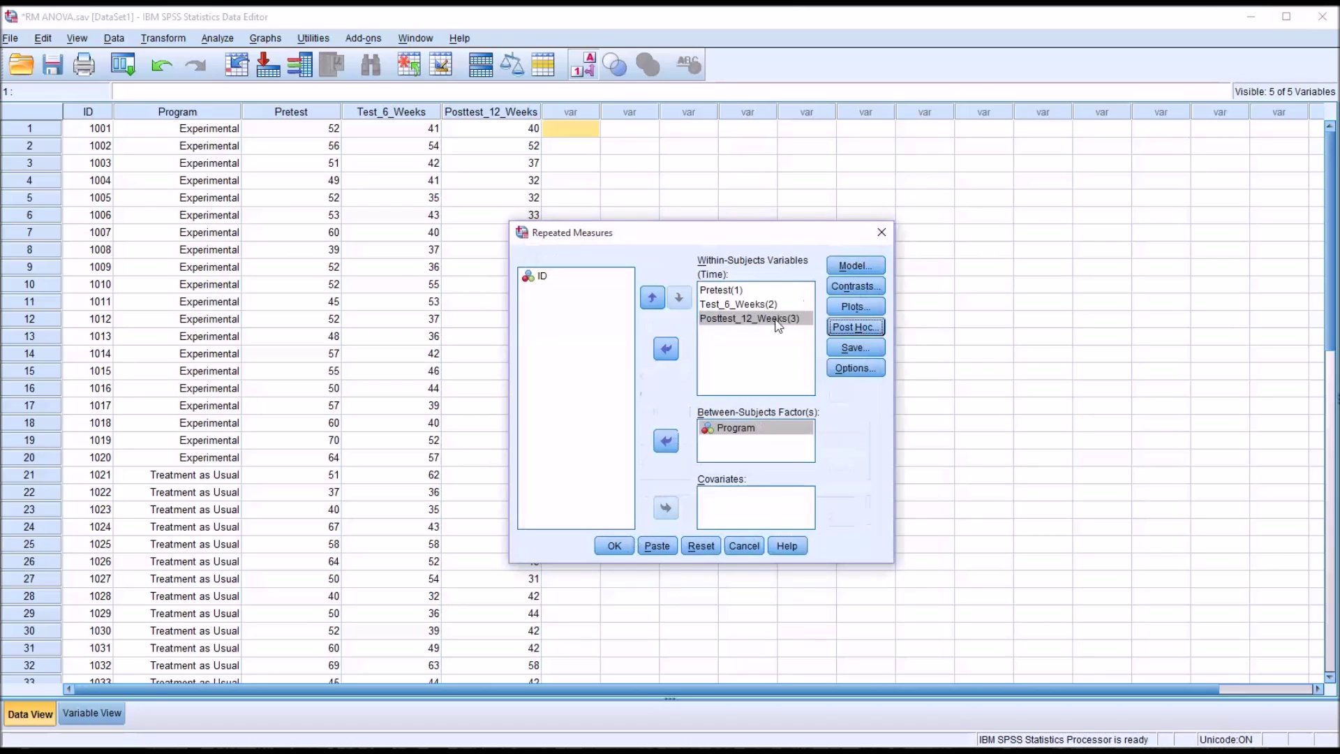
left_click(845, 348)
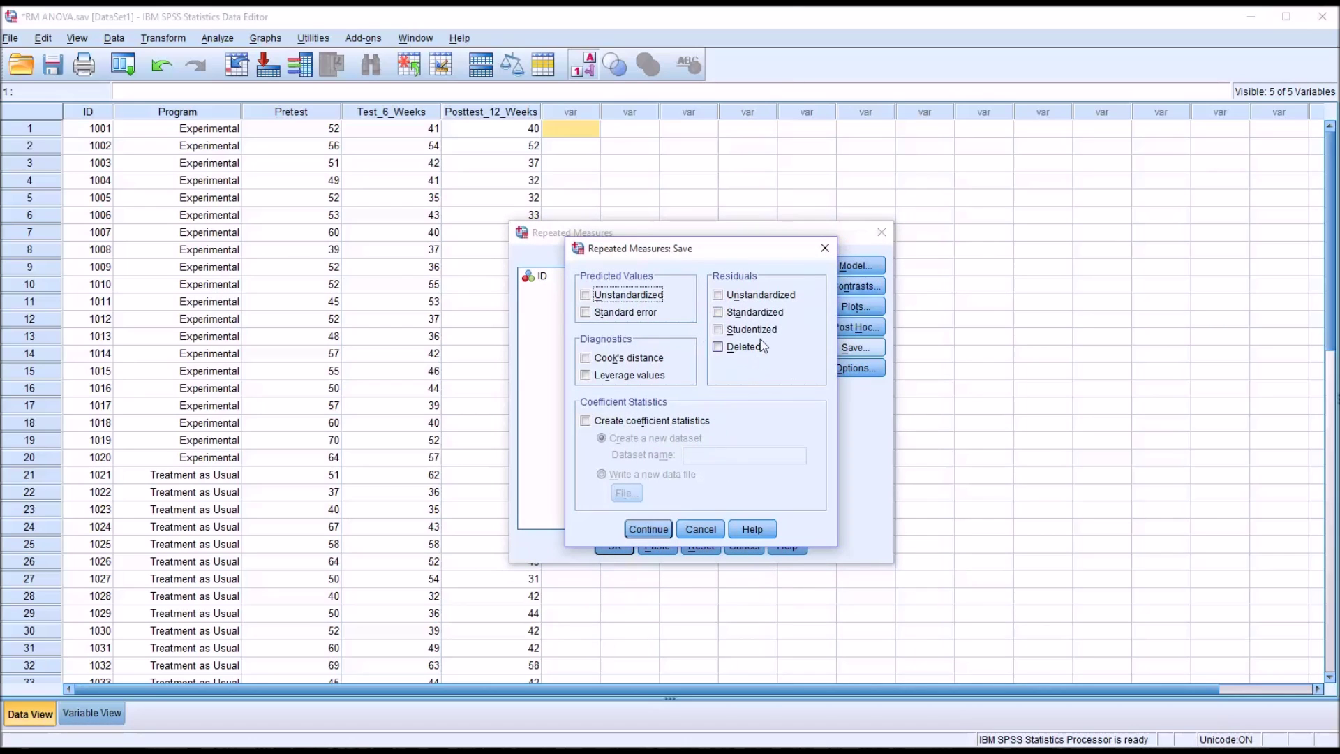
left_click(698, 530)
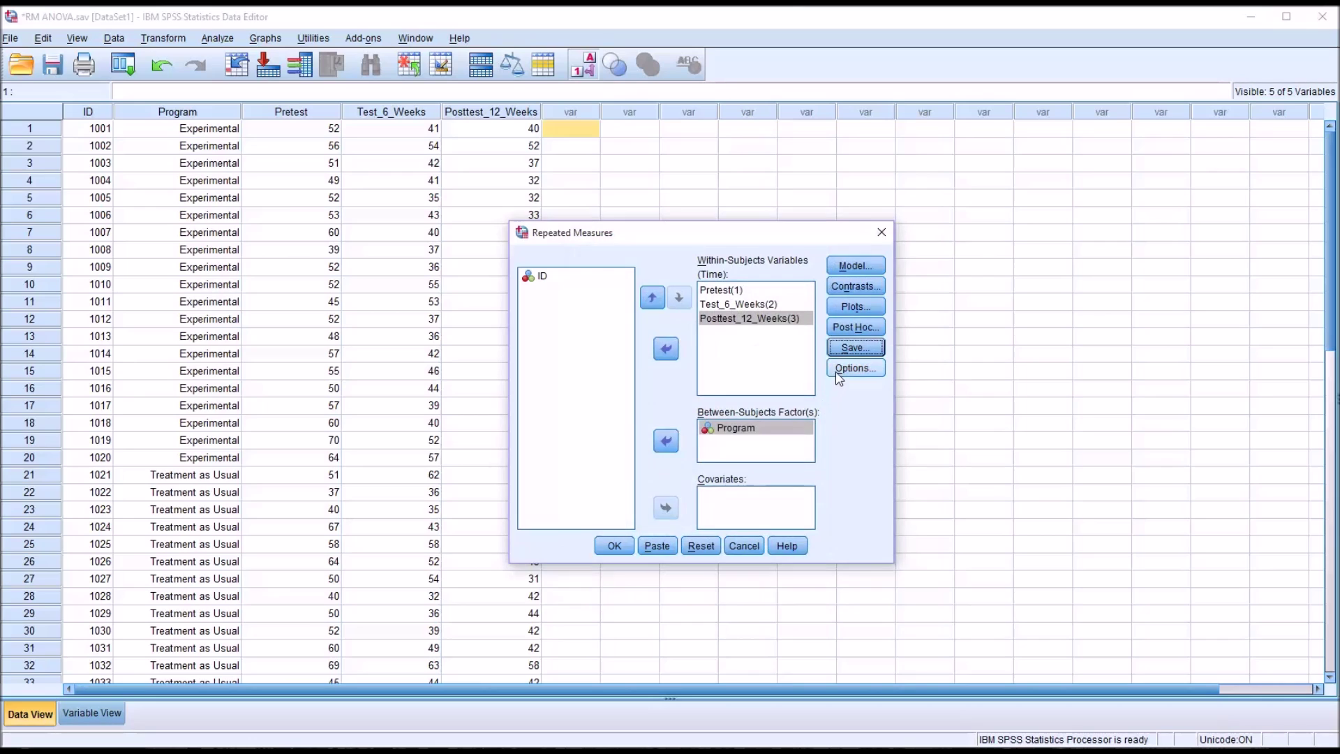
left_click(856, 368)
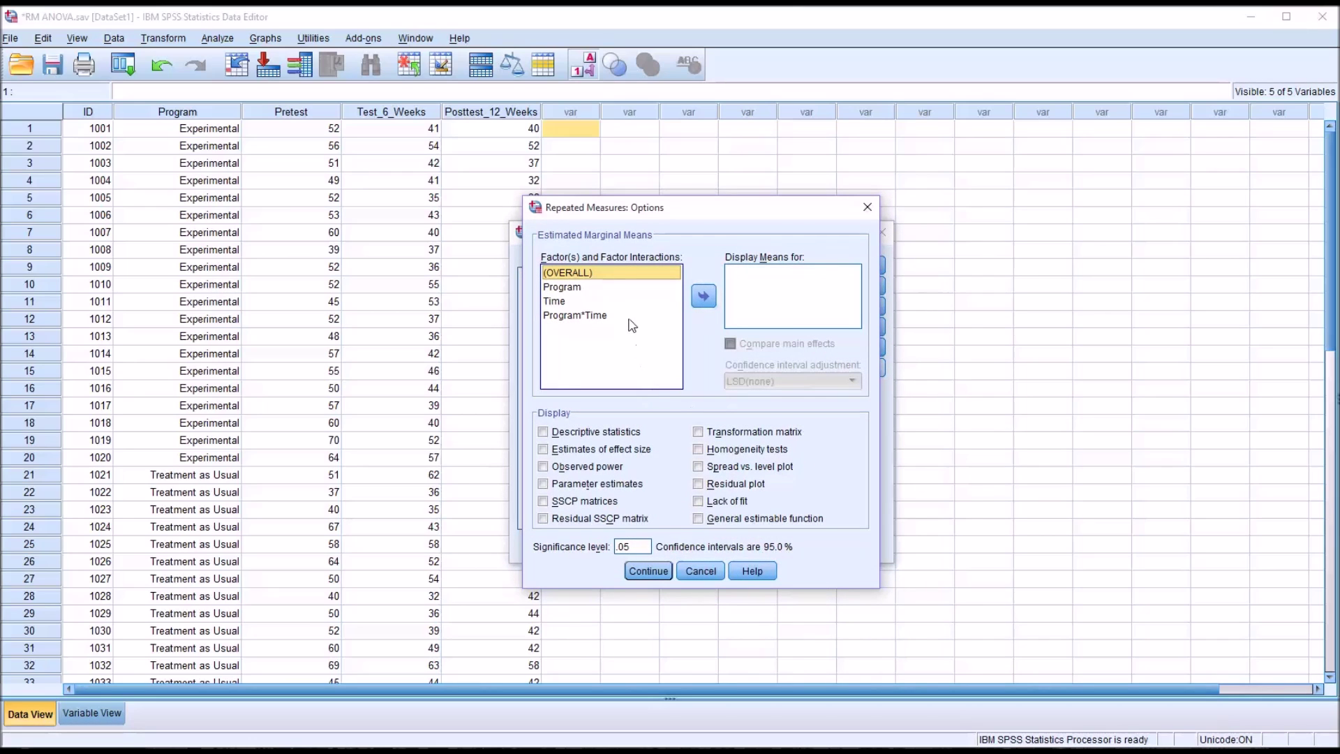
Step: Show estimated marginal means for Time with Bonferroni-adjusted pairwise comparisons
left_click(583, 289)
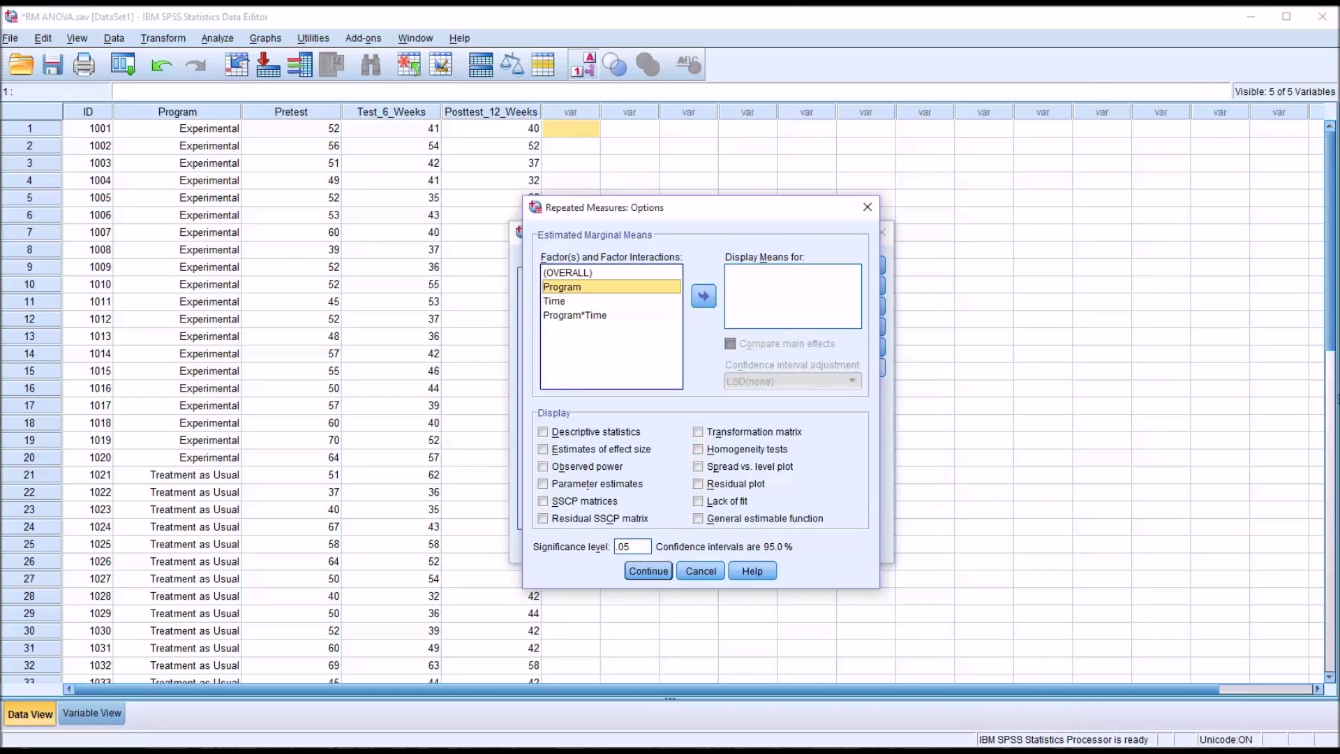
left_click(559, 303)
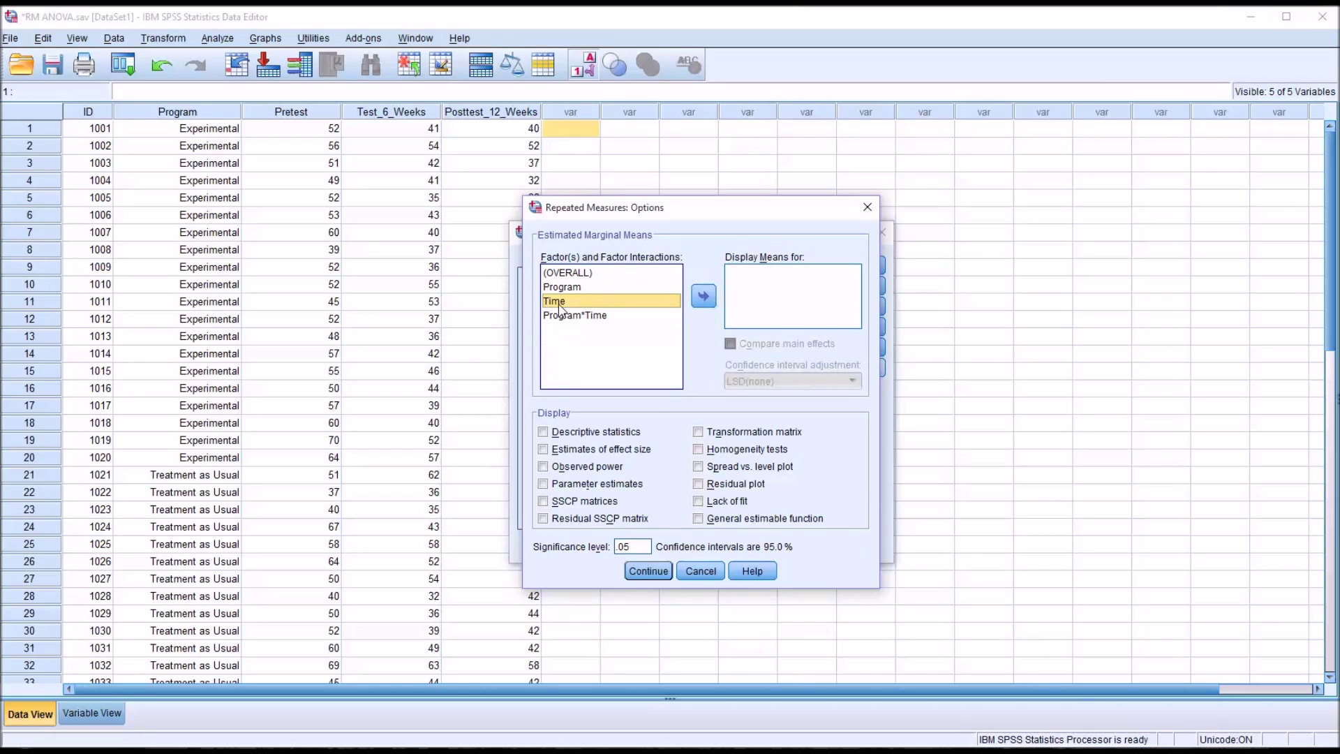
left_click(704, 296)
left_click(730, 343)
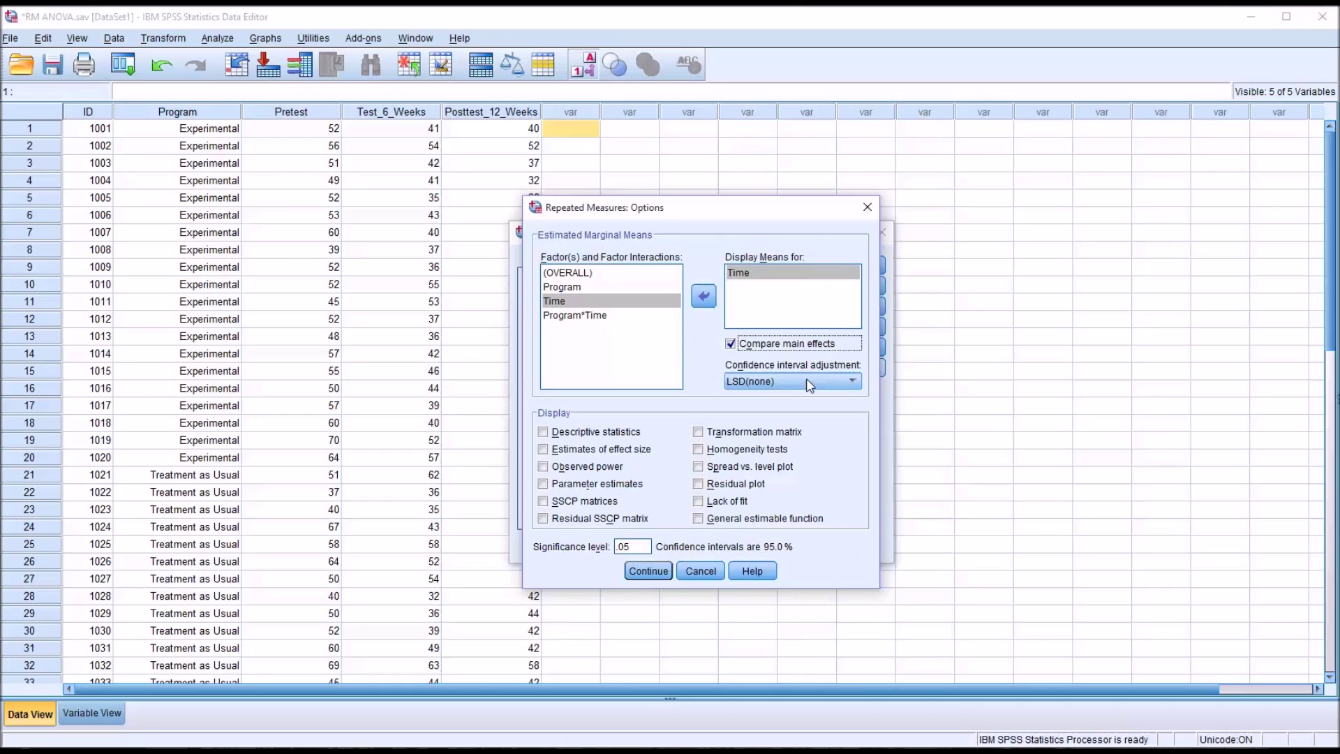
left_click(826, 382)
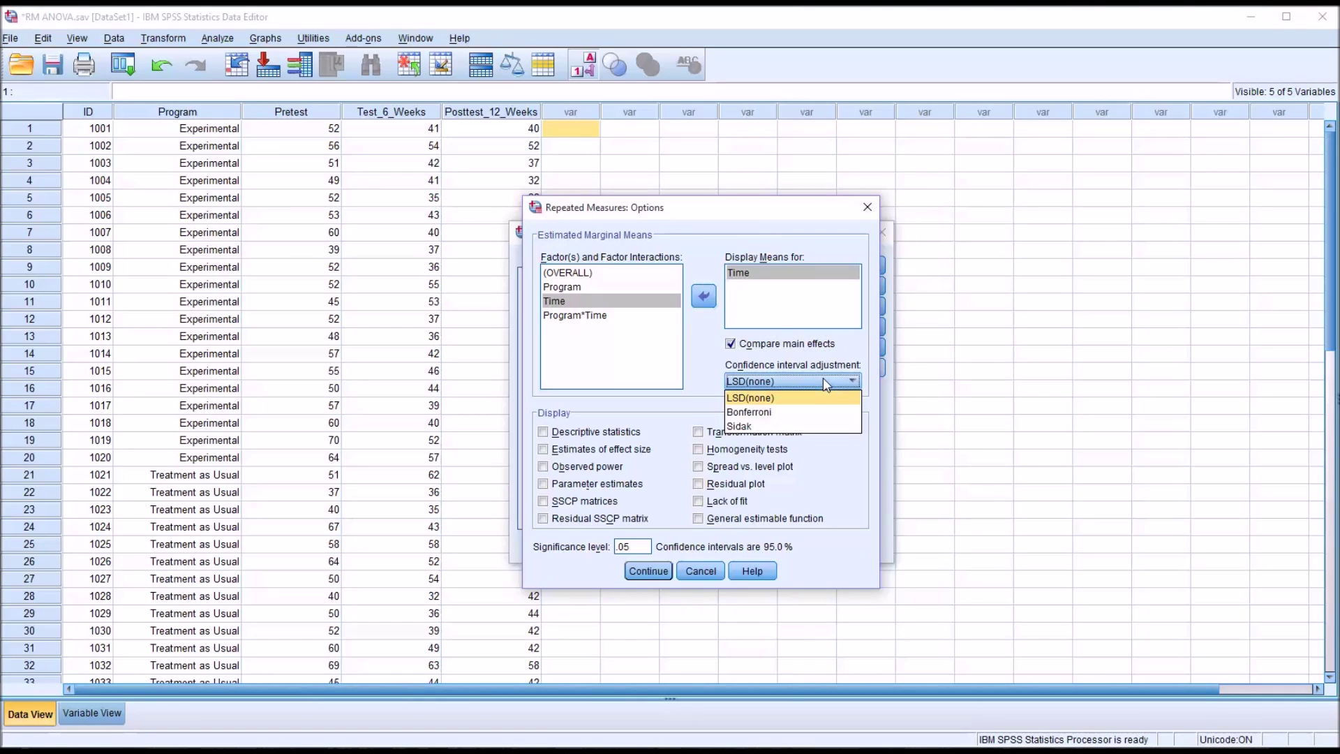
left_click(804, 417)
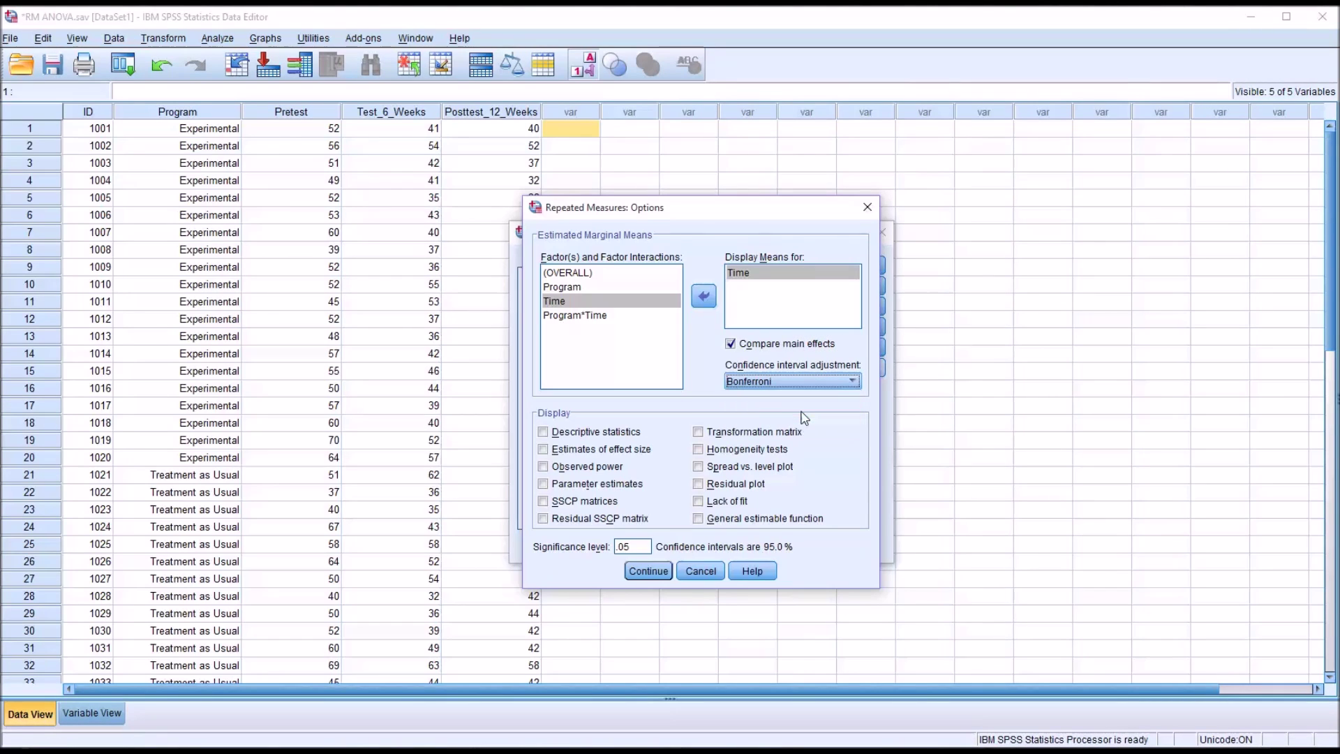
Step: Include descriptive statistics and effect size estimates, then run the repeated measures ANOVA
left_click(544, 433)
left_click(543, 450)
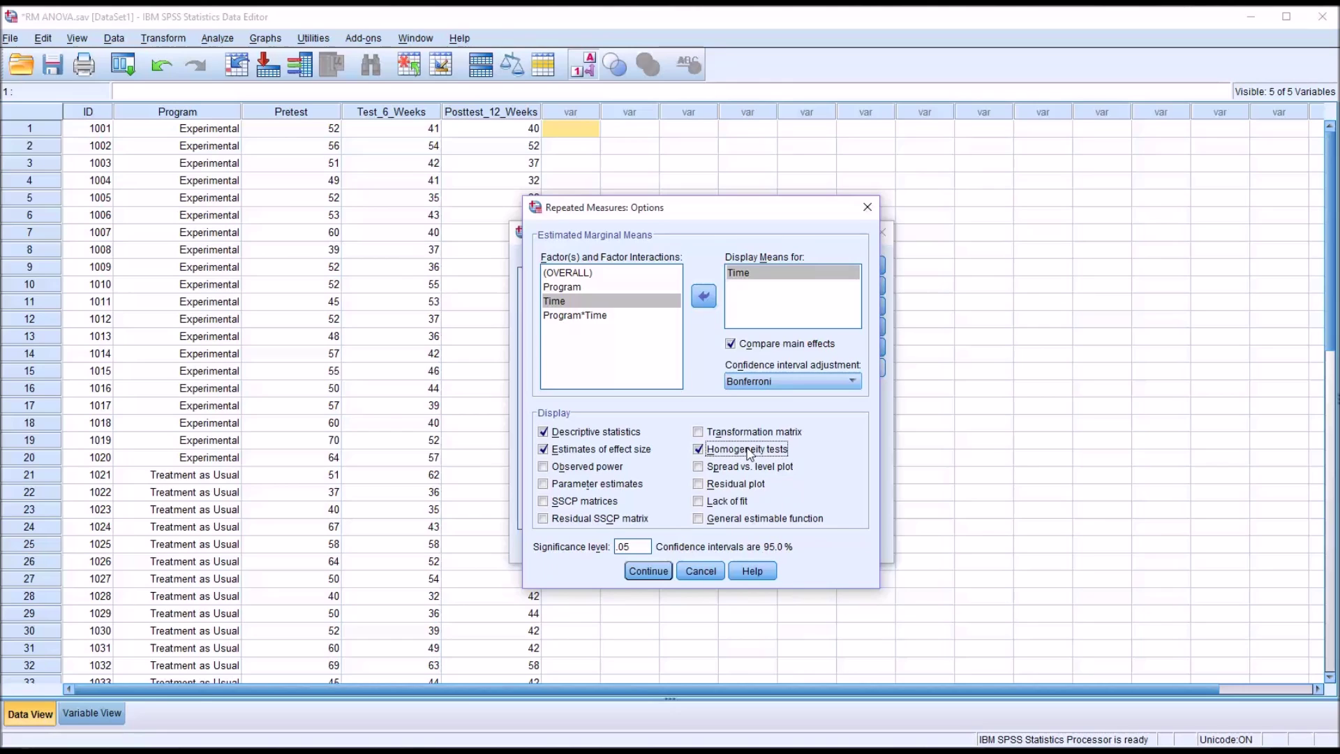
left_click(649, 574)
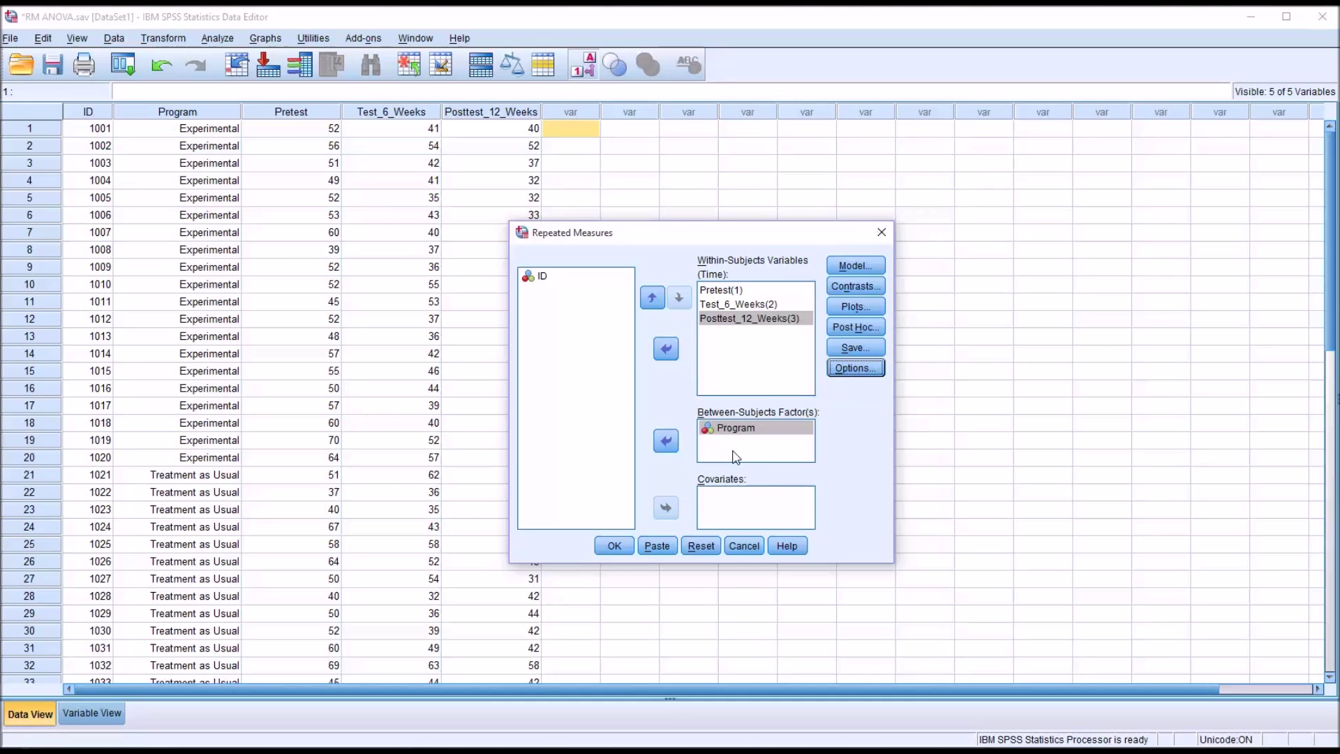
left_click(614, 547)
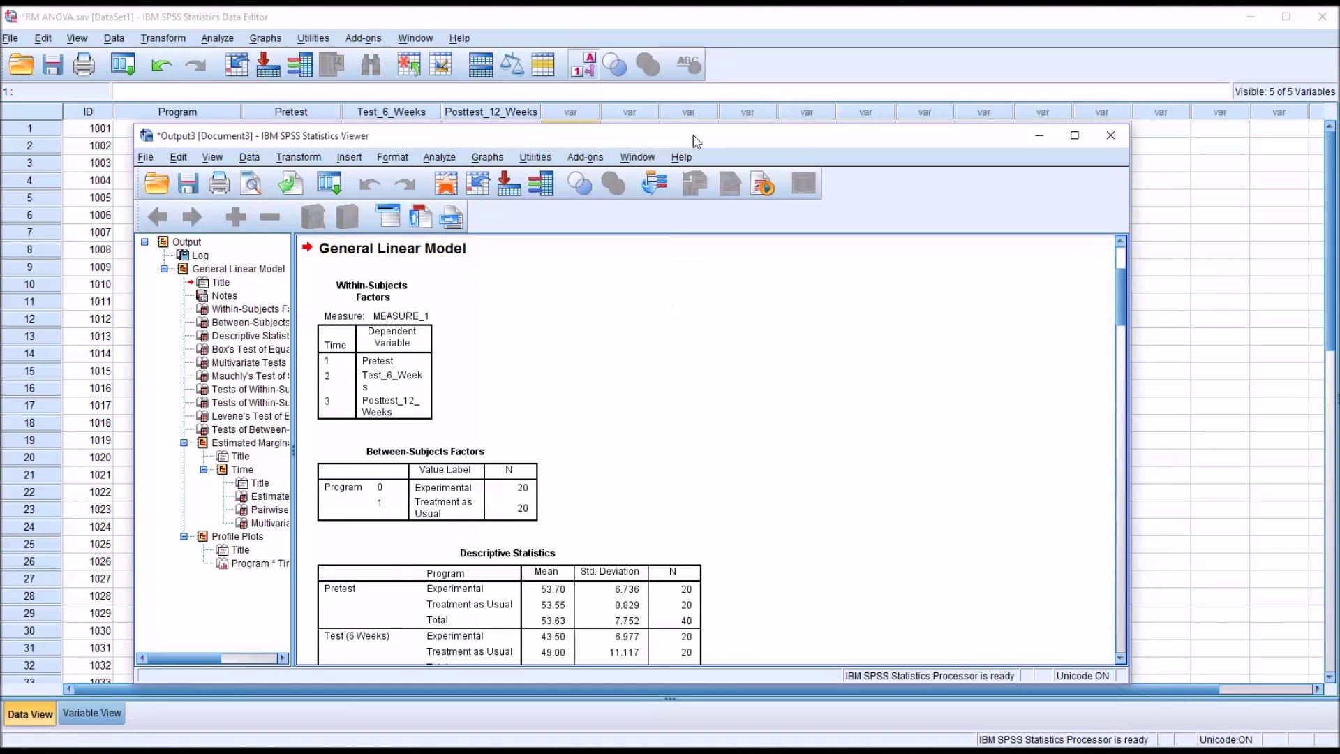
Step: Move the Output Viewer higher and select the Within-Subjects Factors table
left_click_drag(696, 141, 726, 87)
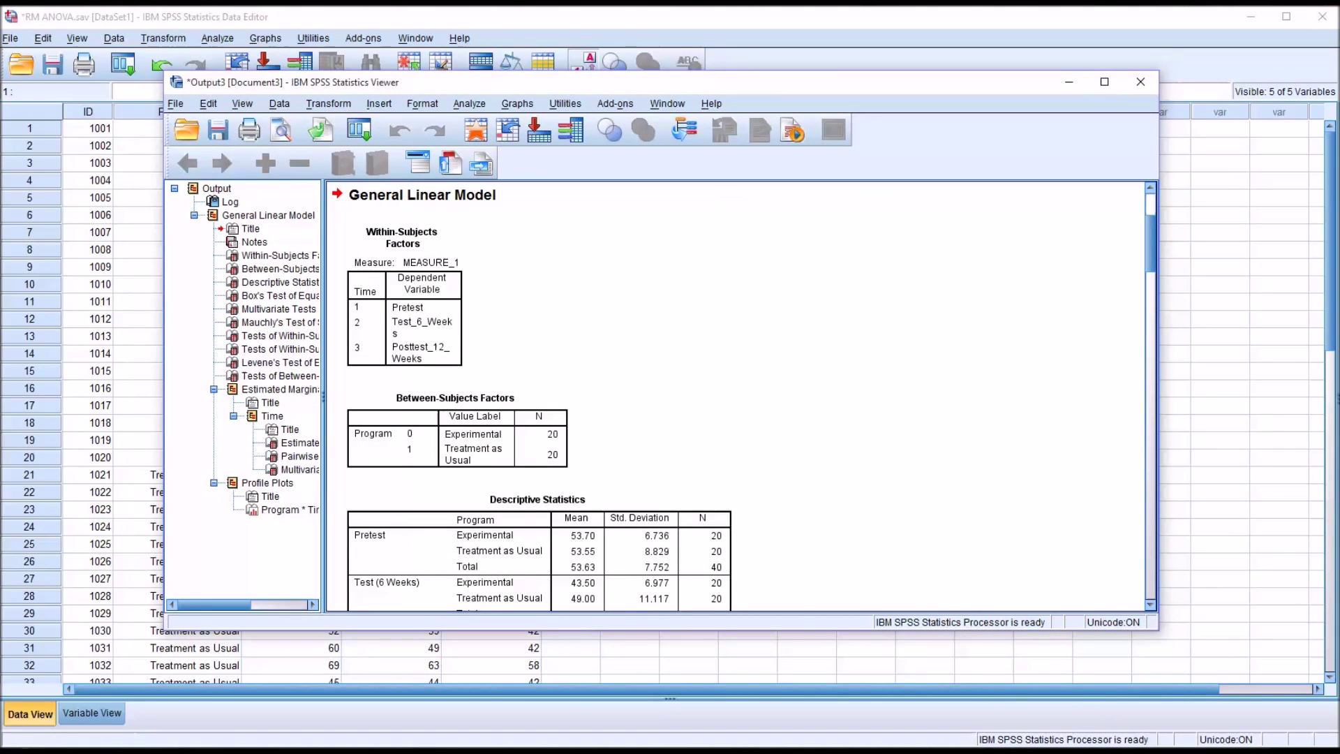
left_click(453, 234)
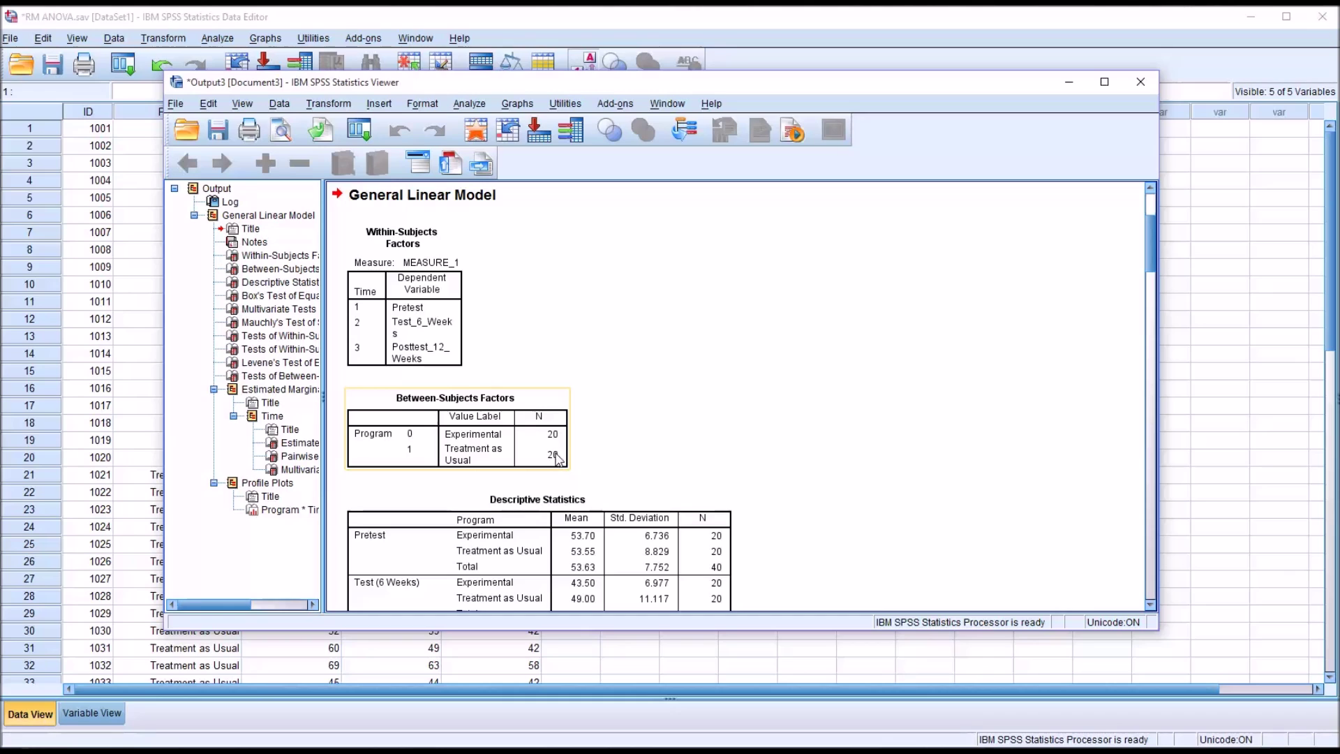
left_click(1150, 605)
Step: Scroll the output past Descriptive Statistics and Box's Test (M 20.675, p .004)
left_click_drag(1150, 605, 1150, 605)
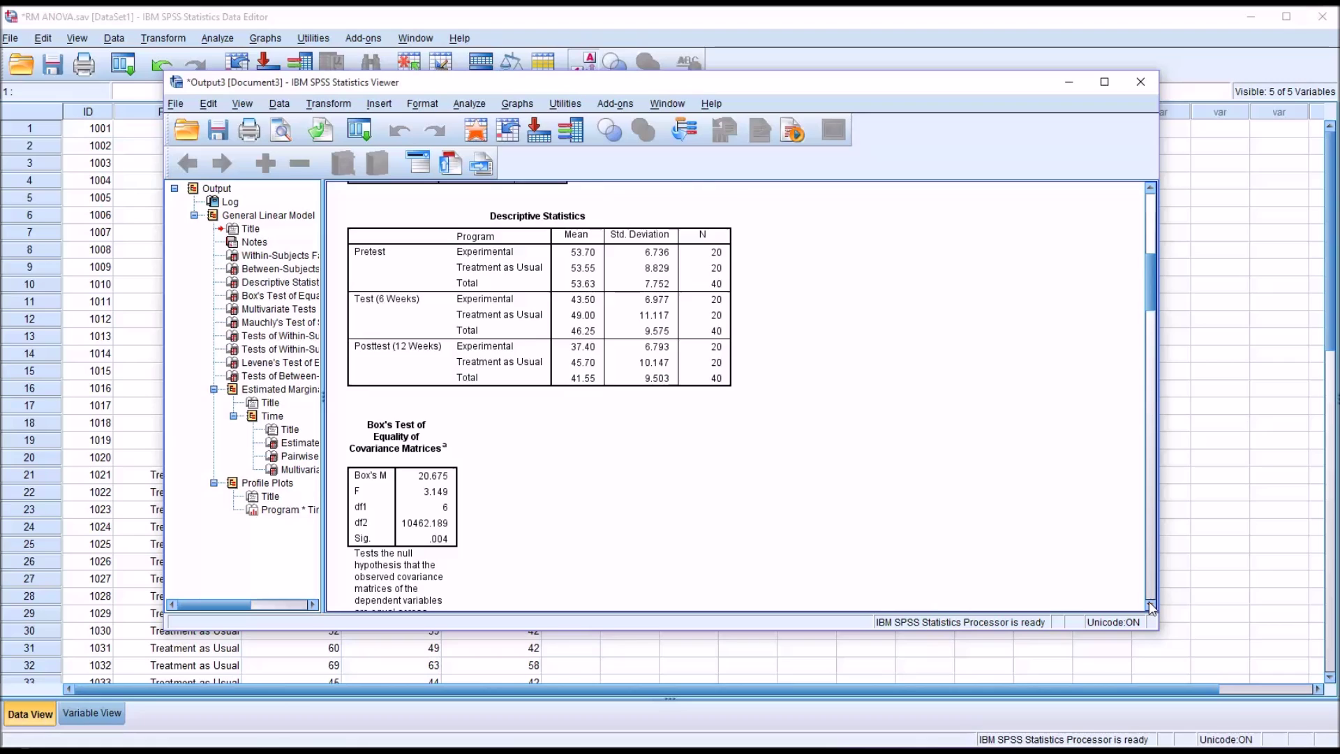
scroll(1150, 607, "down", 5)
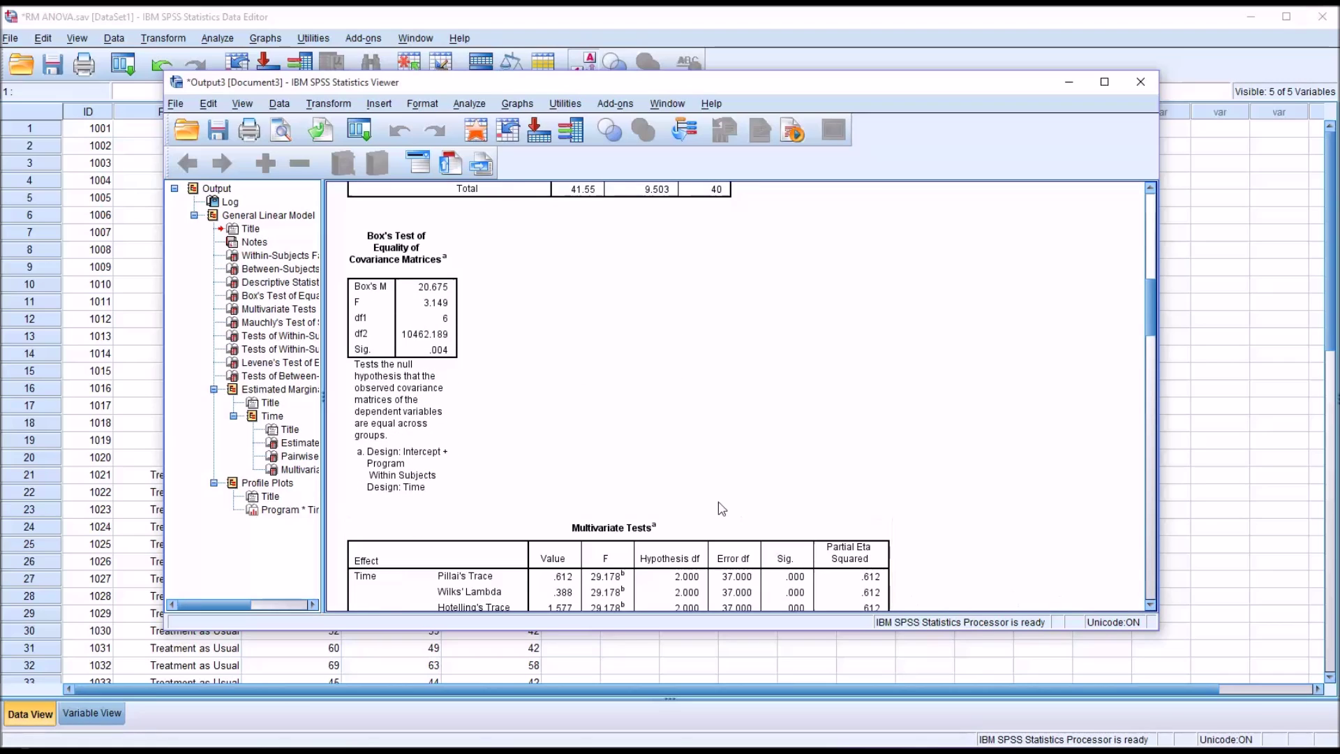
Step: Select the Box's Test table, then scroll down to the Multivariate Tests and Mauchly's tables
left_click(426, 318)
left_click_drag(1150, 300, 1149, 342)
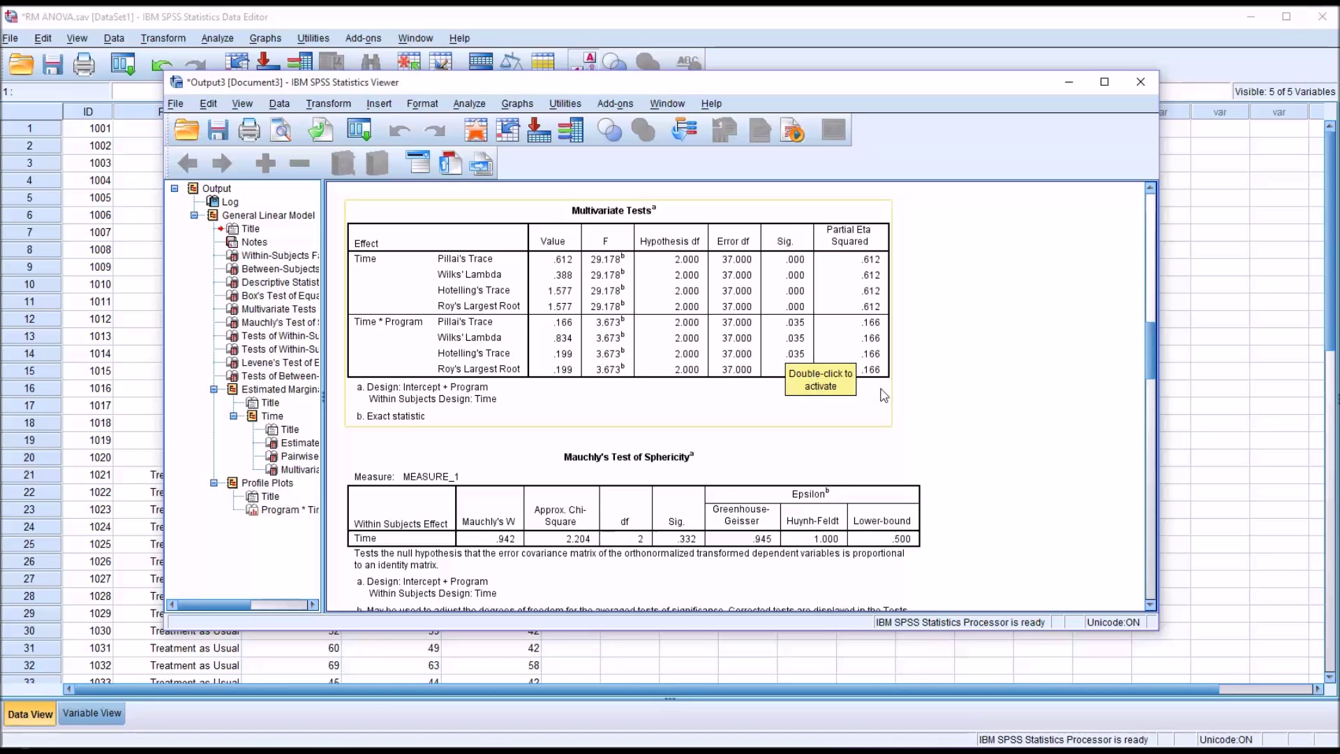
Step: Scroll the output down to Mauchly's Test of Sphericity for Time (W .942, significance .332)
left_click(1151, 605)
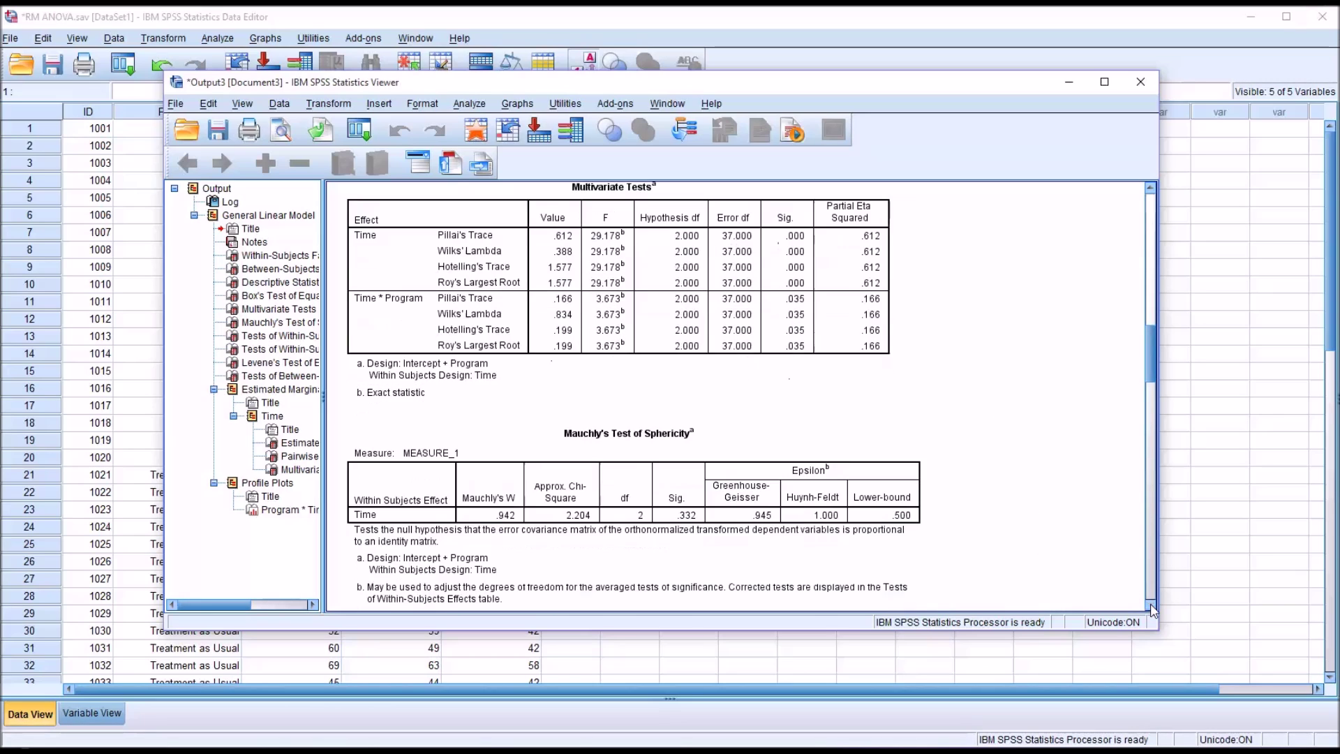
left_click(1151, 605)
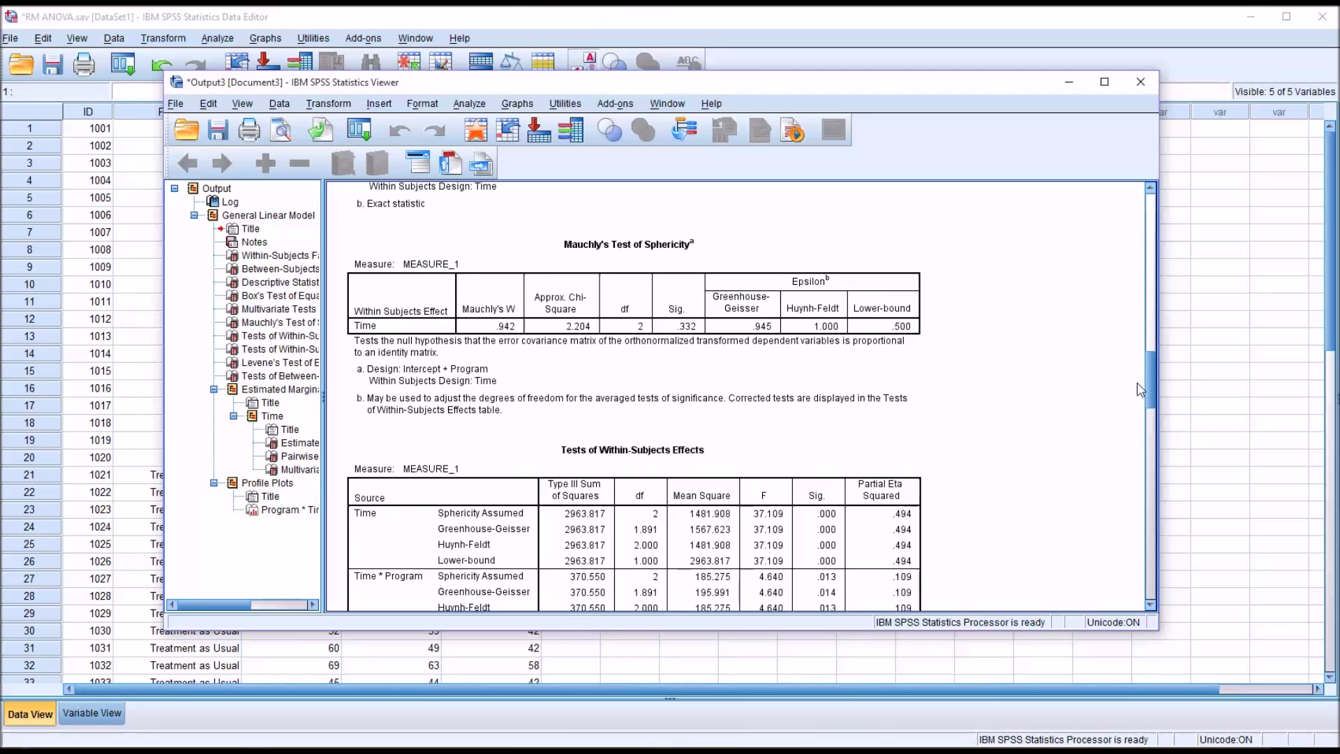
Step: Select the Tests of Within-Subjects Effects table, then scroll down to the Tests of Between-Subjects Effects
left_click_drag(1149, 379, 1149, 408)
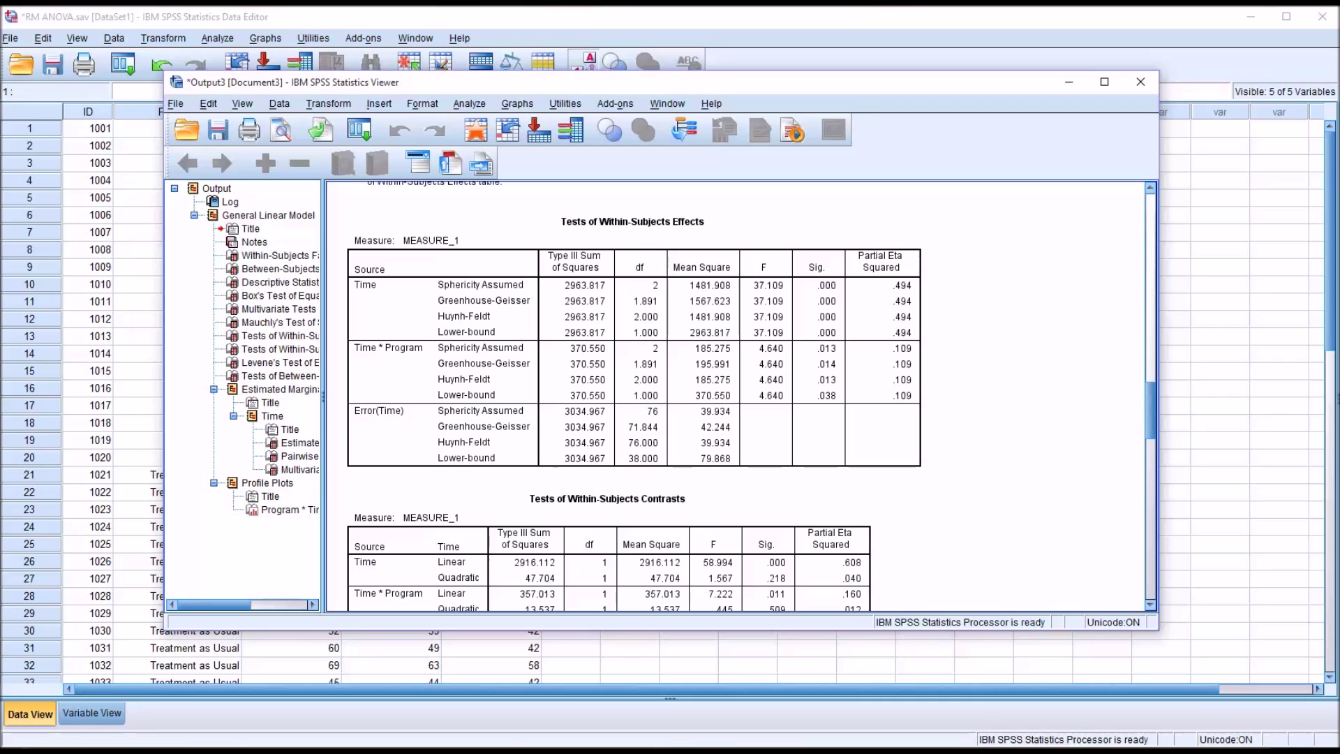
left_click(496, 300)
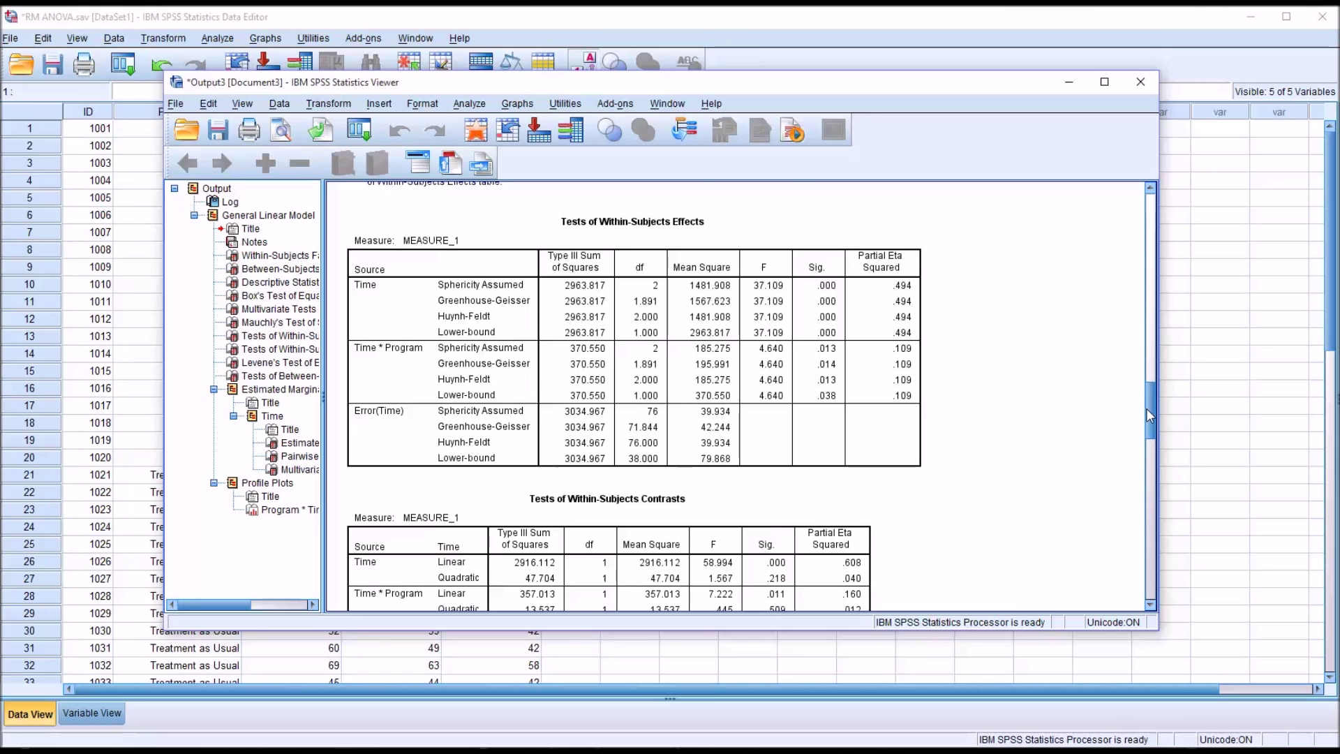
left_click_drag(1146, 409, 1145, 441)
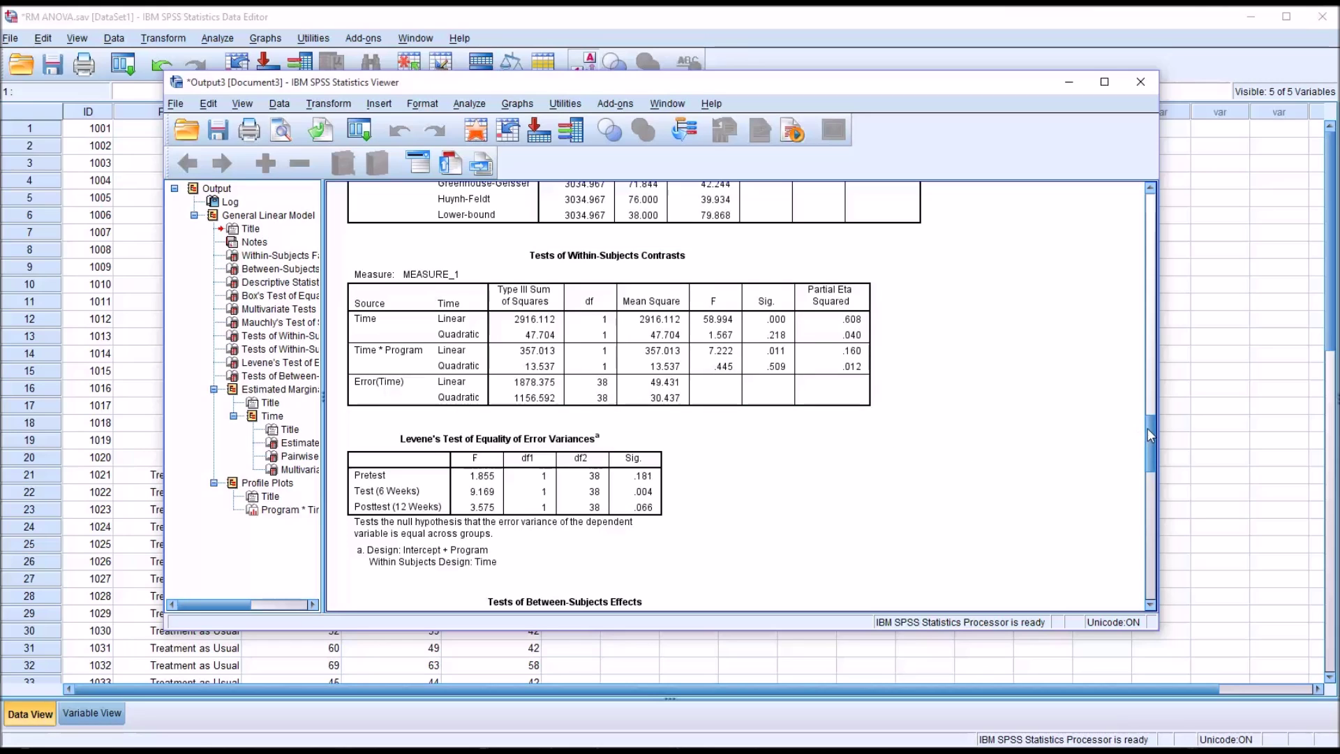
left_click_drag(1147, 428, 1150, 462)
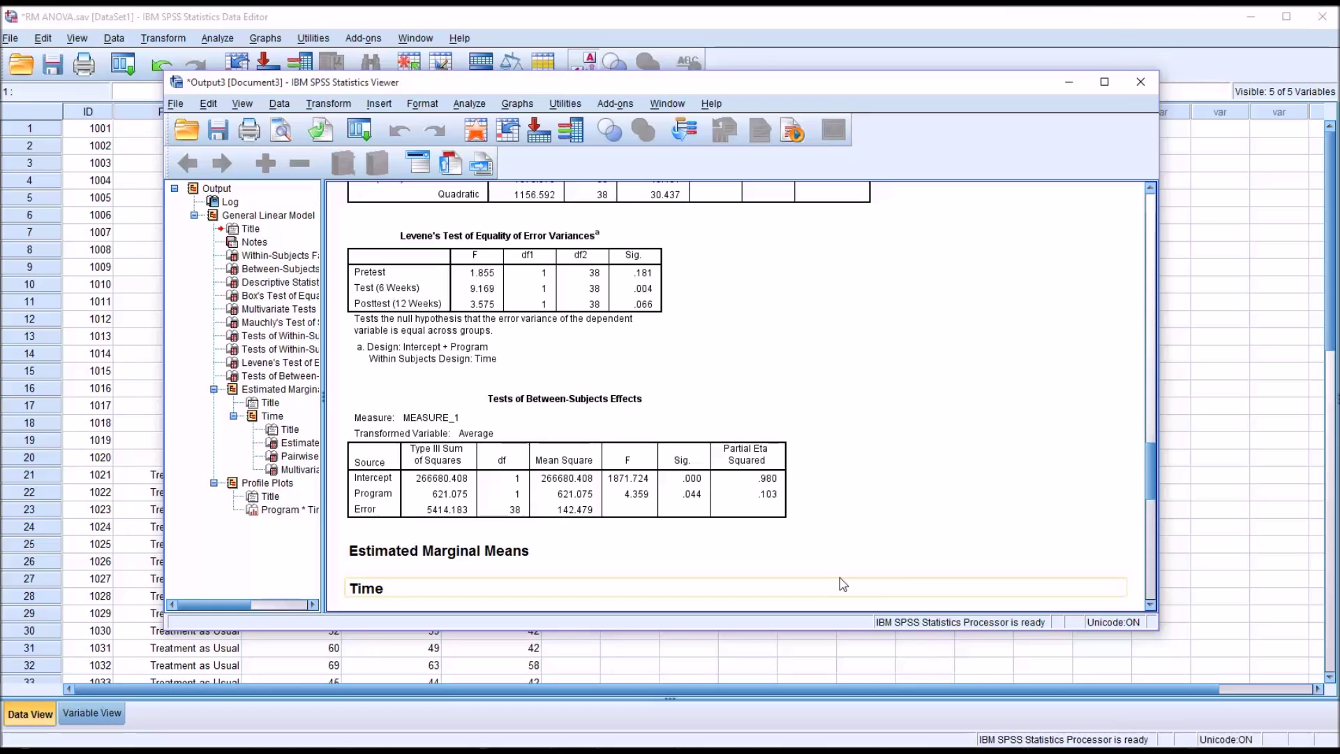
Step: Select the Between-Subjects Effects and Levene's Test tables, then scroll to the Time marginal means
left_click(737, 476)
left_click(602, 356)
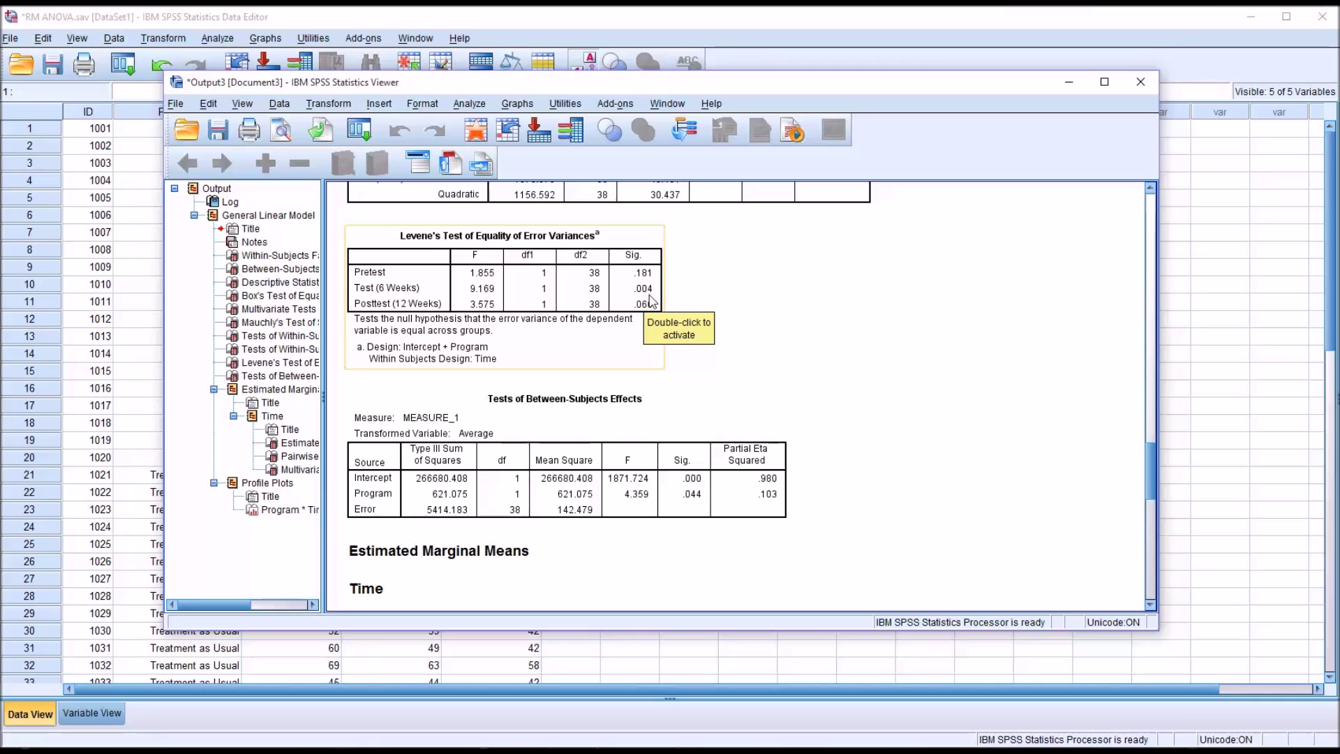
left_click(684, 321)
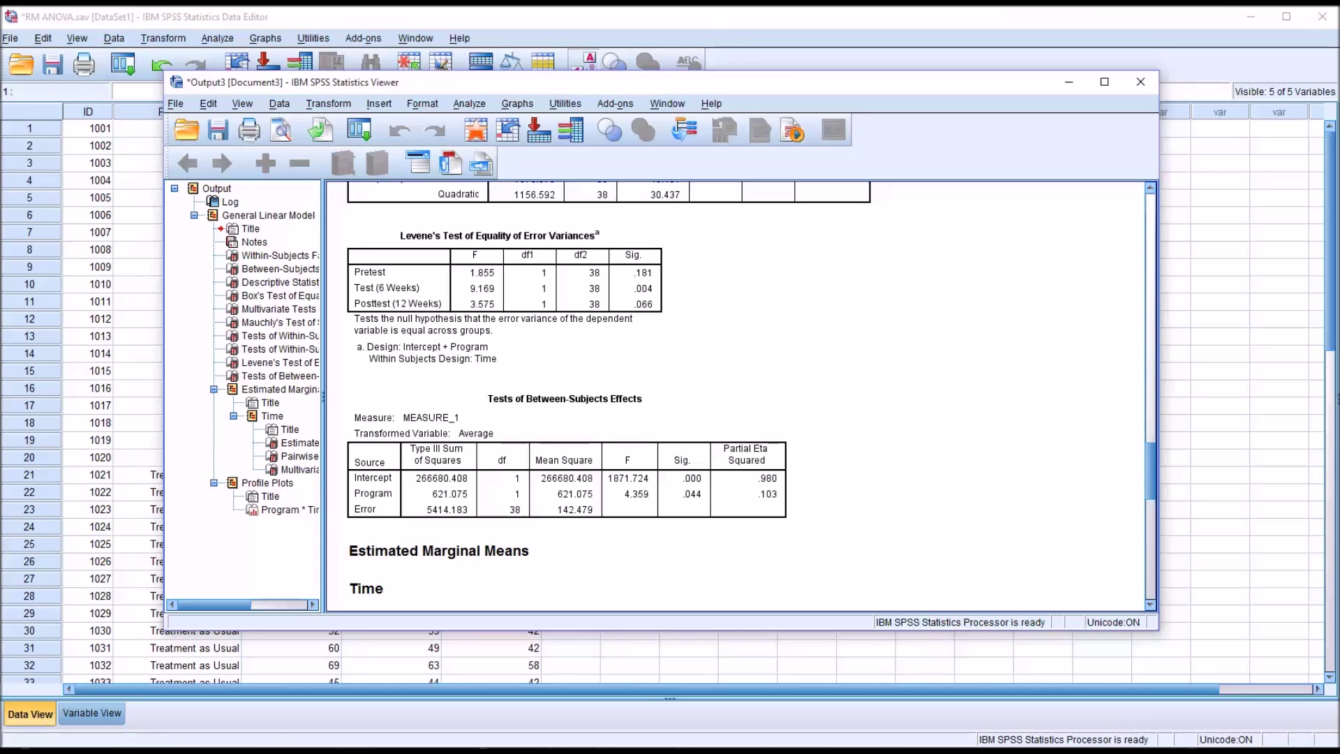
left_click(639, 302)
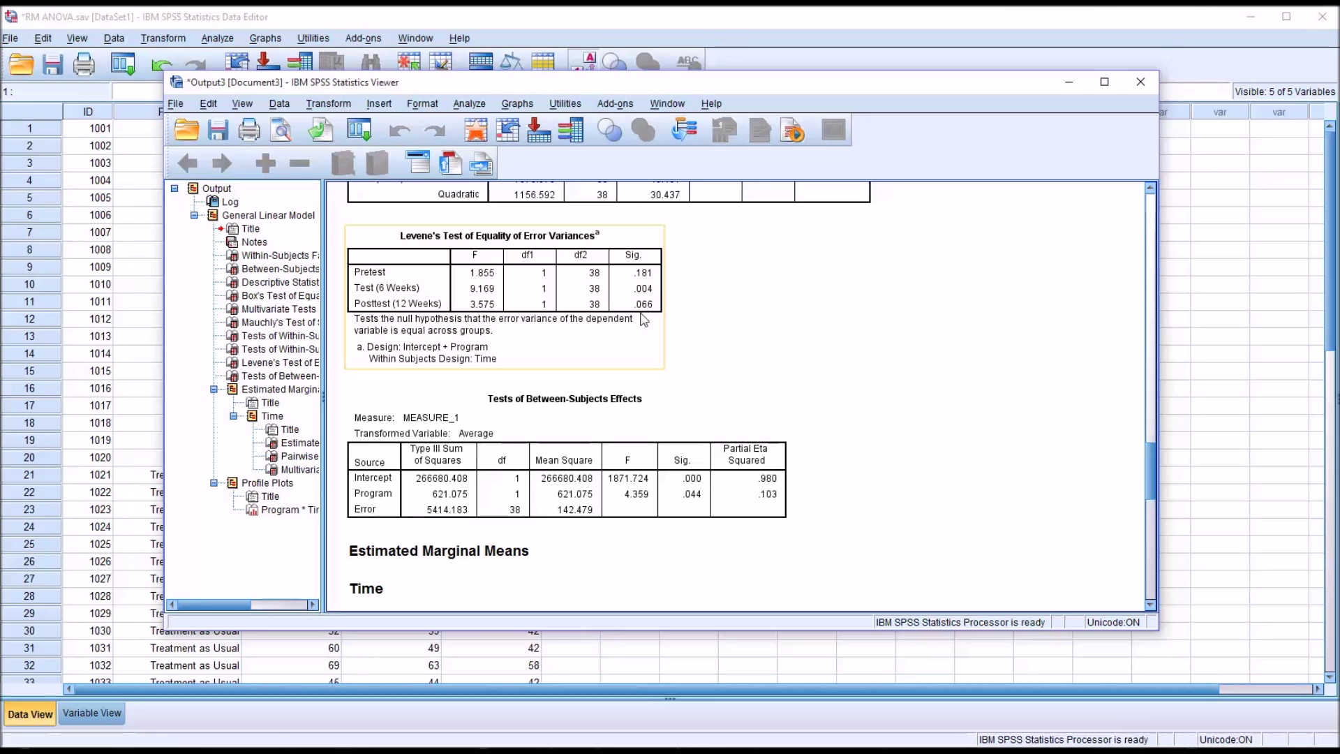
left_click(683, 337)
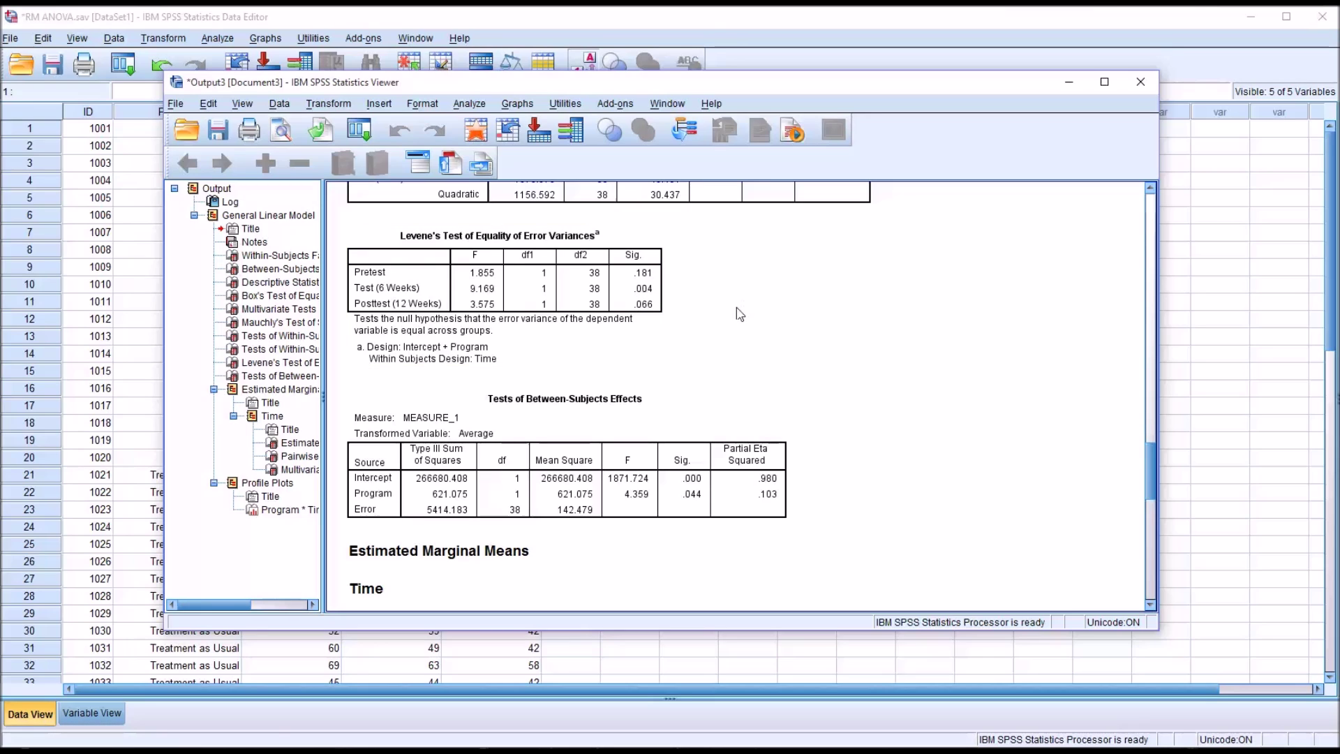
left_click(659, 326)
left_click_drag(1147, 455, 1142, 483)
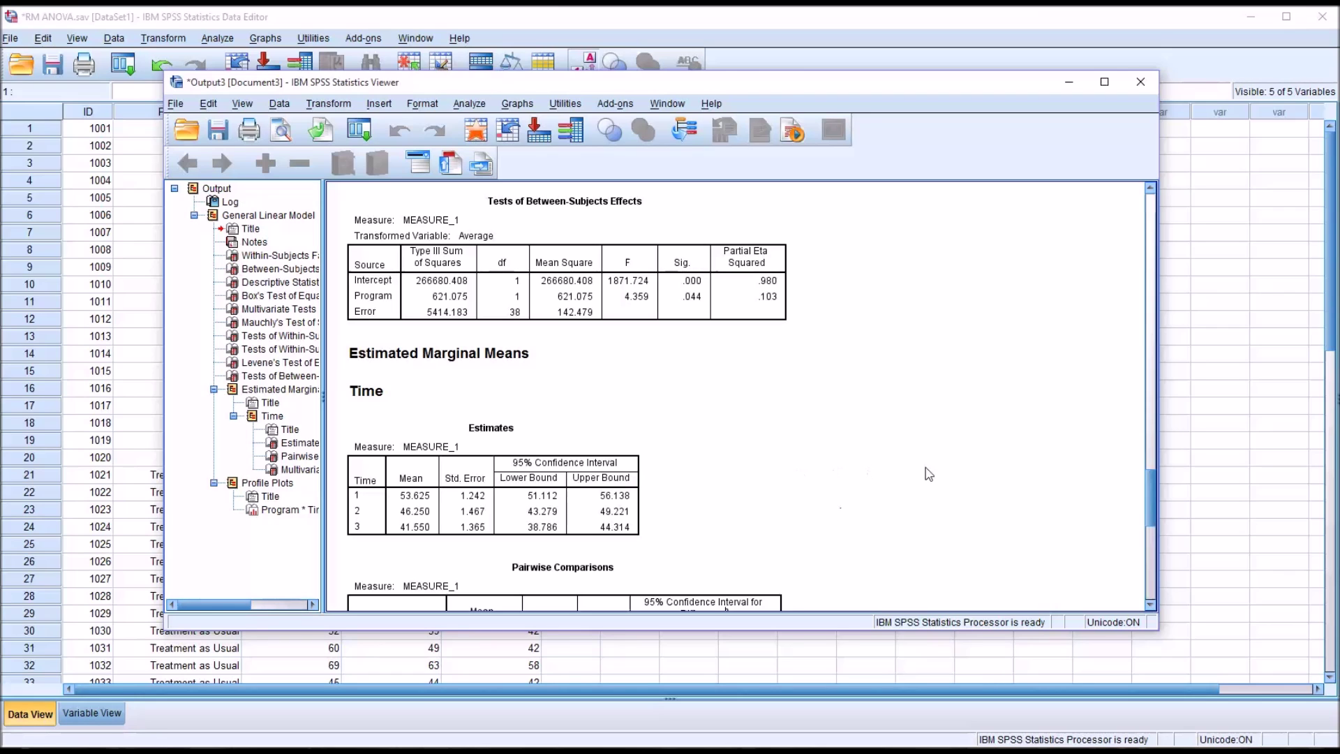
Step: Scroll past the Time estimates and Bonferroni pairwise comparisons to the Profile Plots
left_click_drag(1146, 483, 1148, 513)
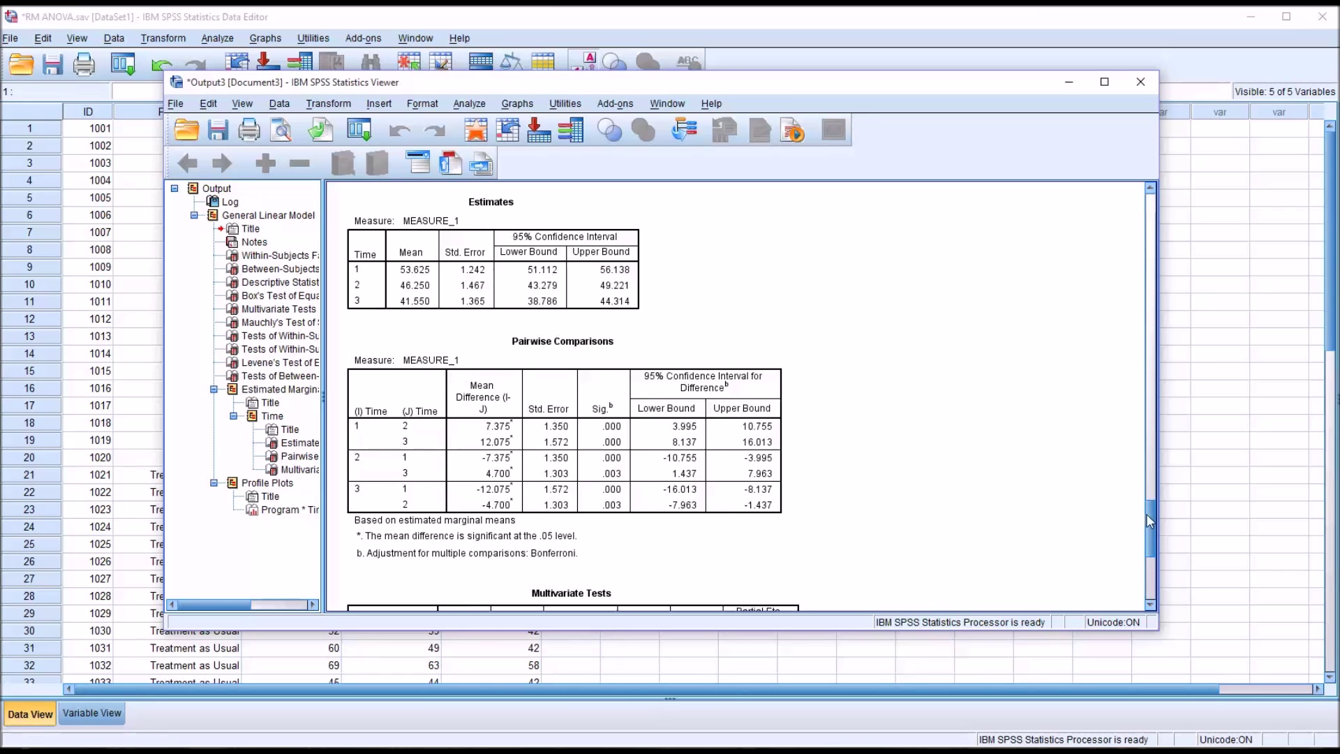
mouse_move(1148, 520)
left_mouse_down()
mouse_move(1150, 547)
mouse_move(1145, 533)
left_mouse_up()
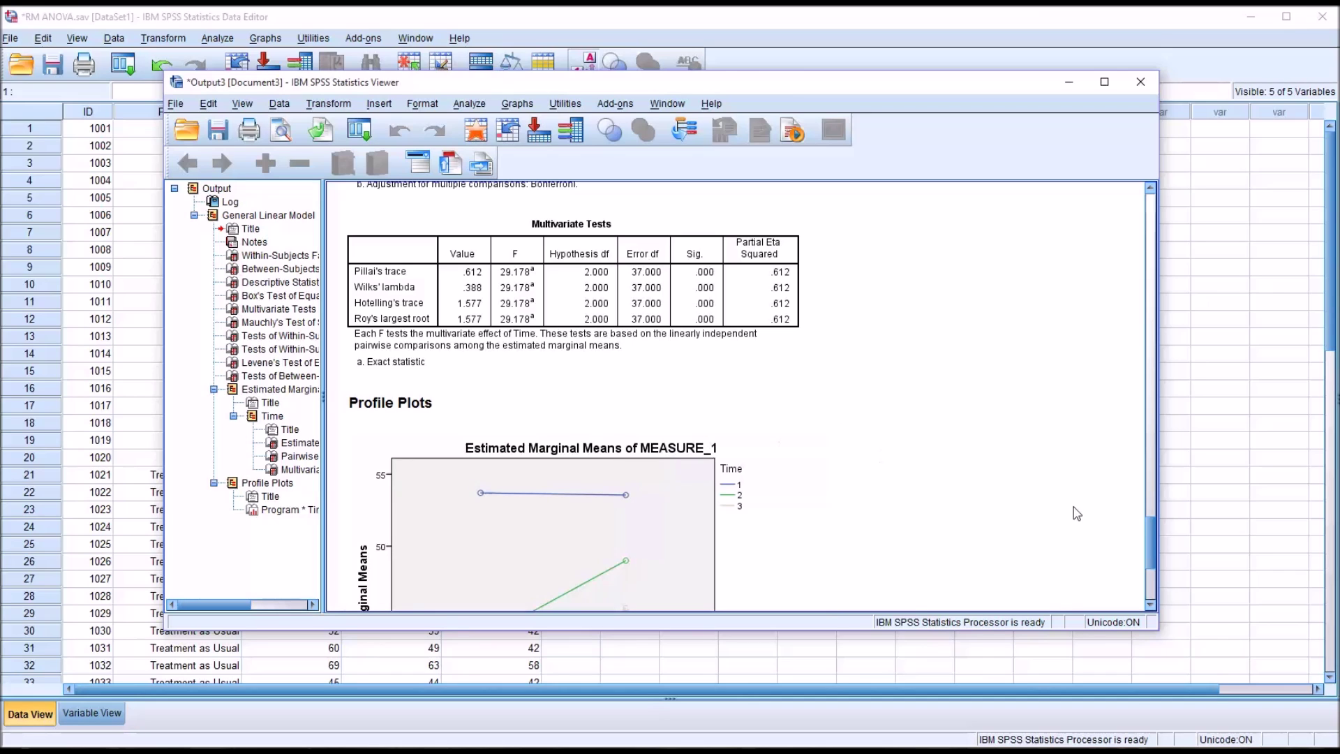
Step: Scroll past Time's Multivariate Tests (Pillai's trace .612) into the profile plot
left_click_drag(1149, 527, 1143, 551)
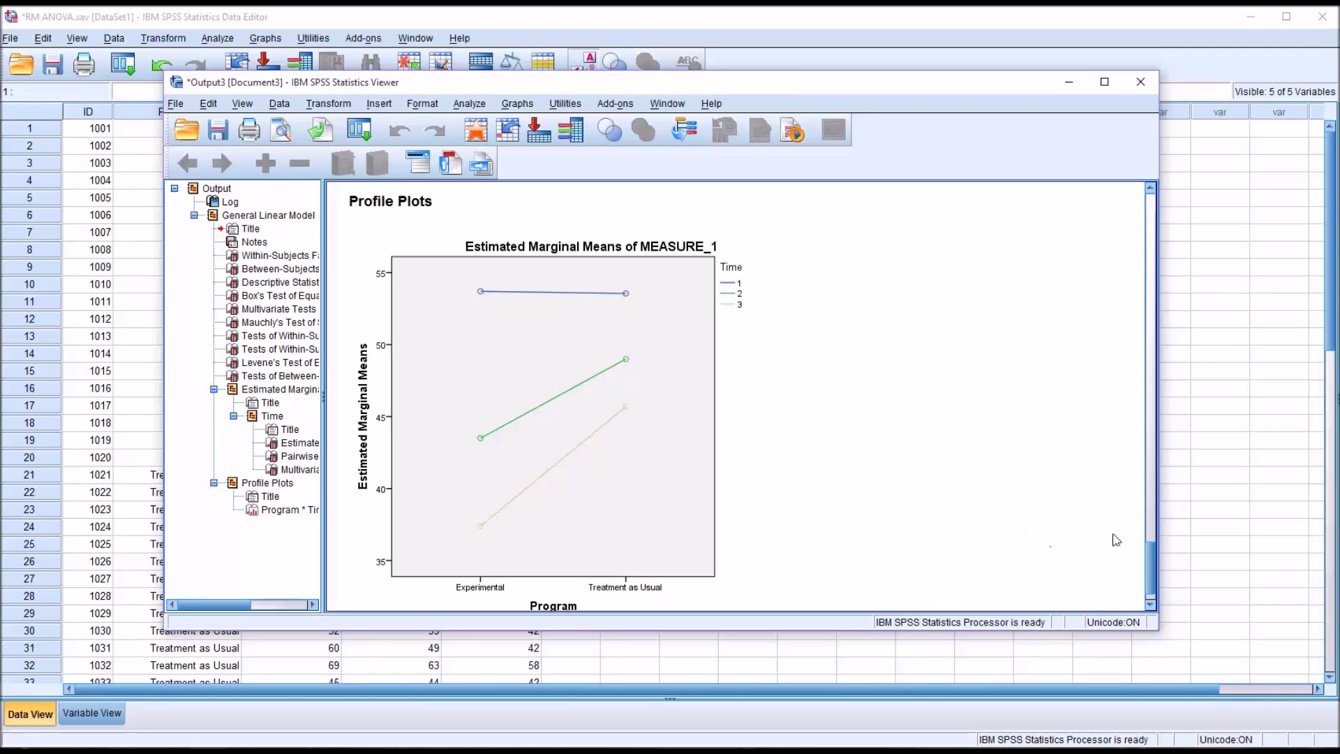
Step: Nudge the scrollbar so the whole Time-by-Program profile plot is visible for review
left_click_drag(1144, 550, 1150, 551)
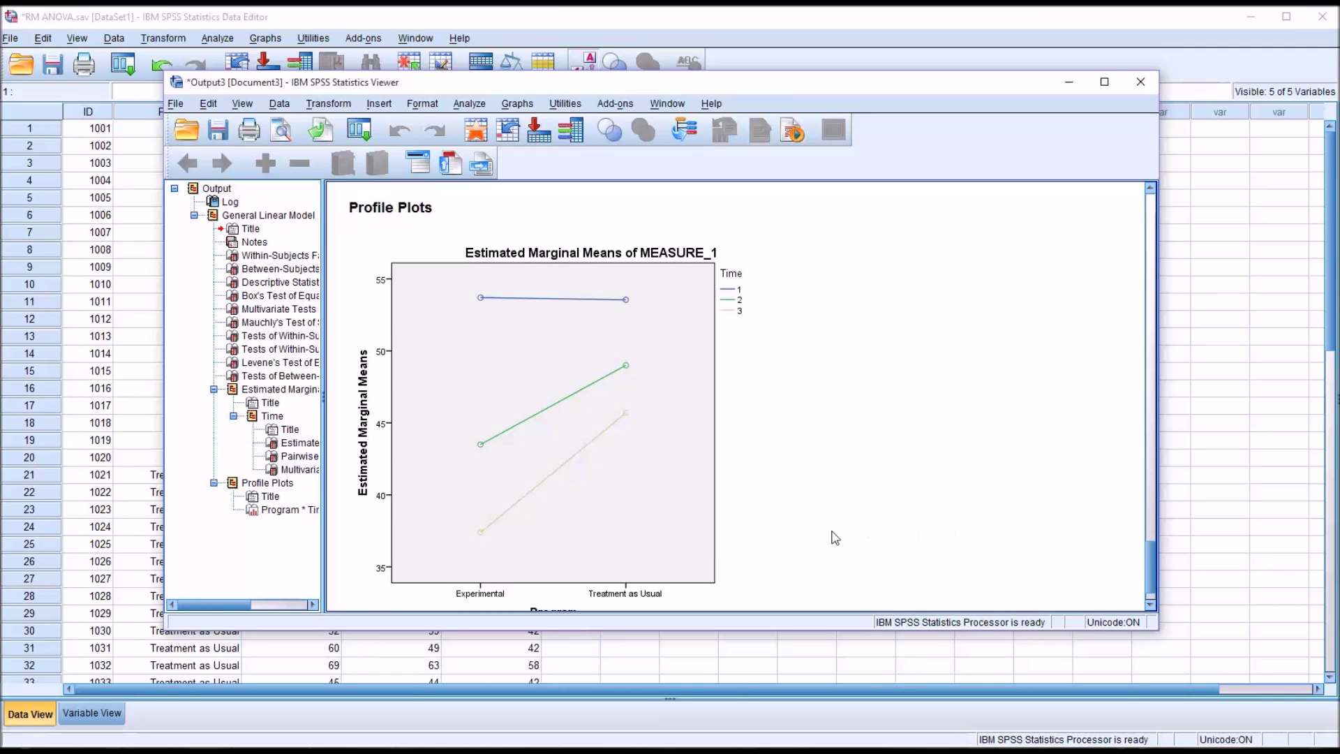